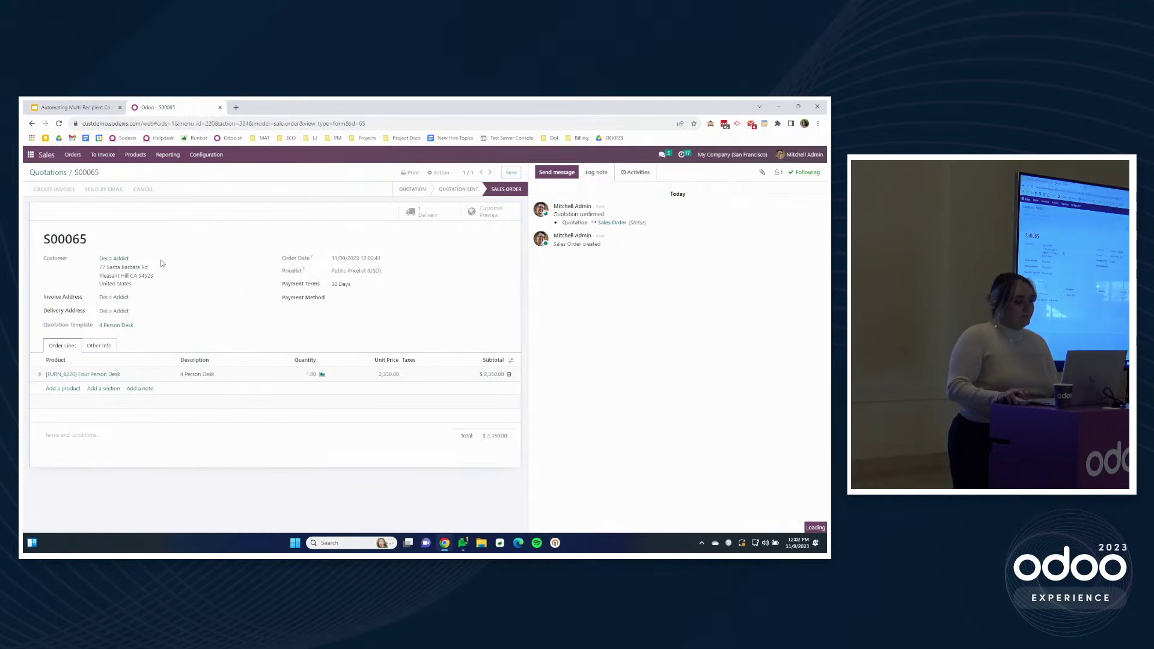
Add two individual Deco Addict contacts as recipients of the order confirmation email and send it
{"action": "type", "text": "de"}
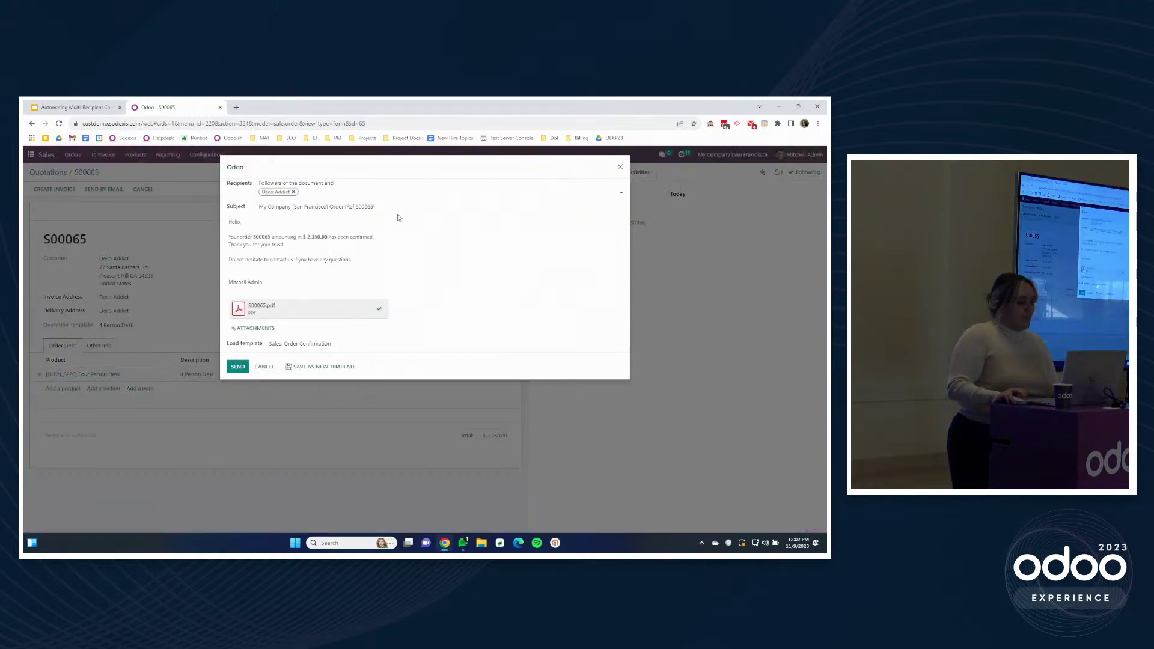
{"action": "type", "text": "co"}
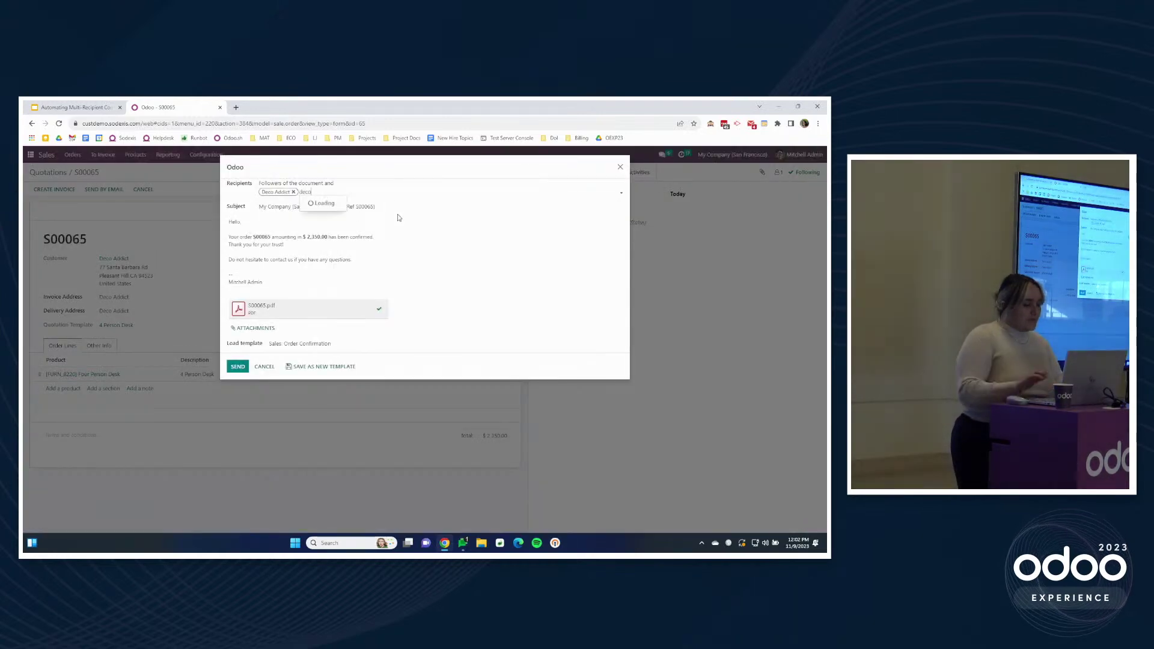
{"action": "left_click", "coordinate": [362, 205]}
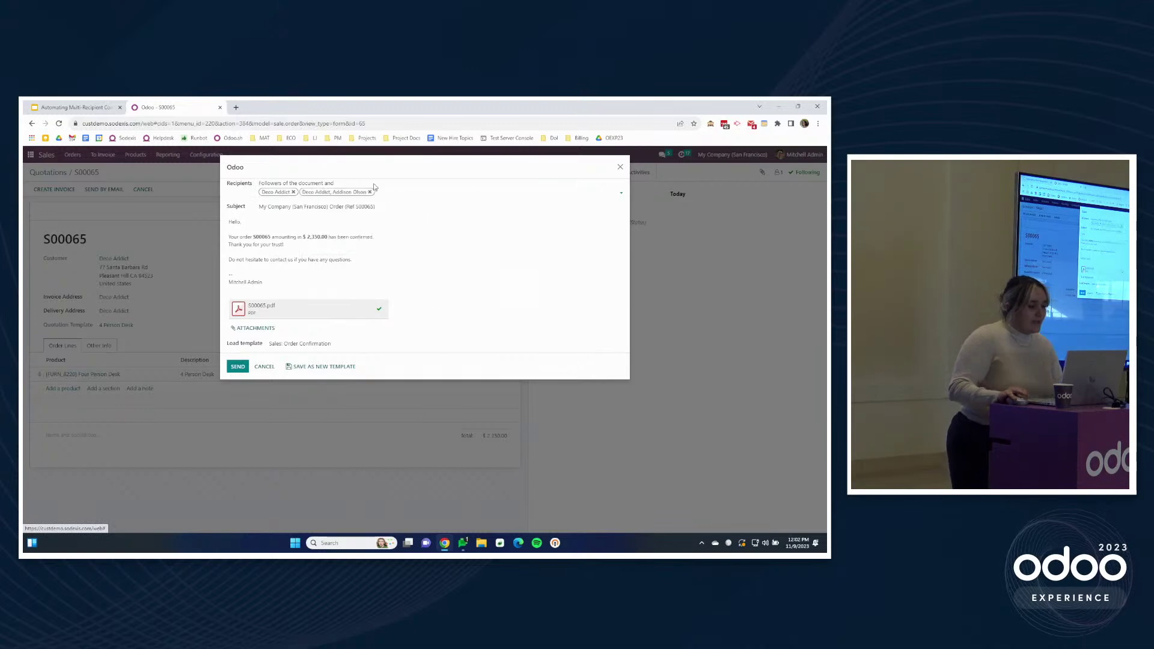
{"action": "type", "text": "doug"}
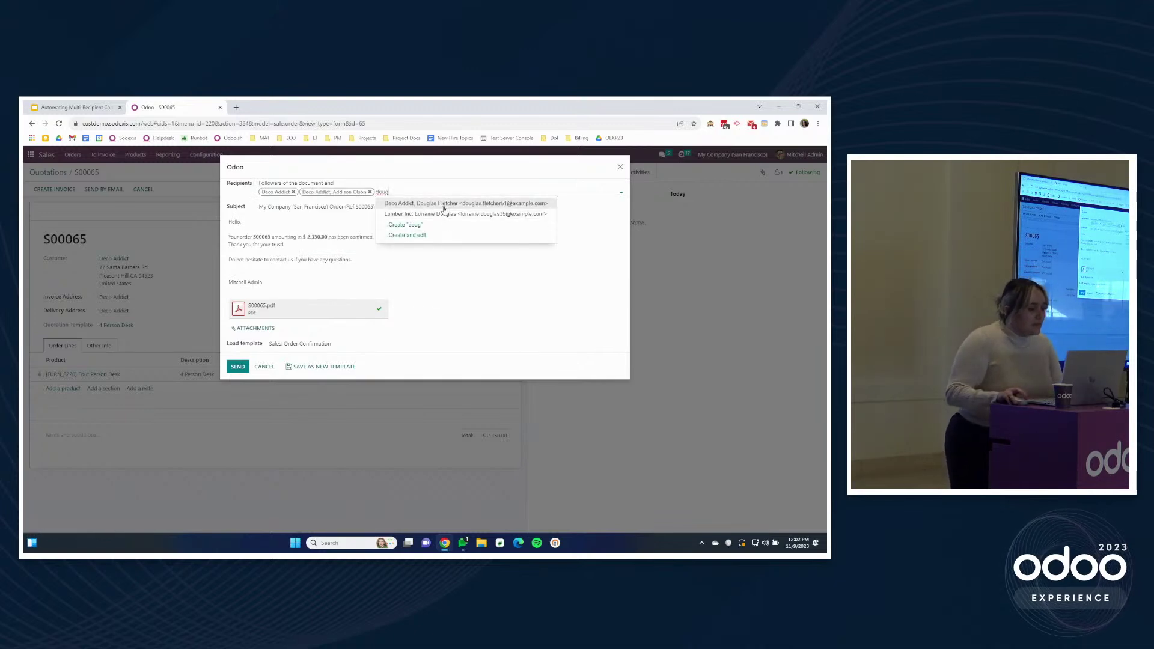
{"action": "key", "text": "Return"}
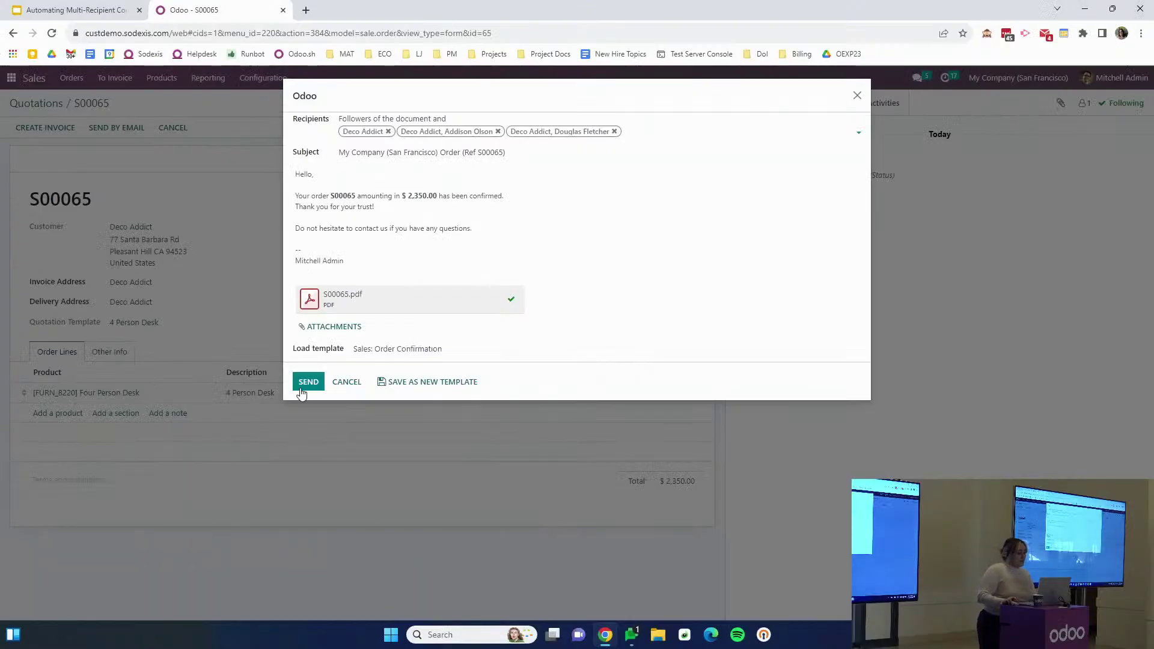
{"action": "left_click", "coordinate": [305, 384]}
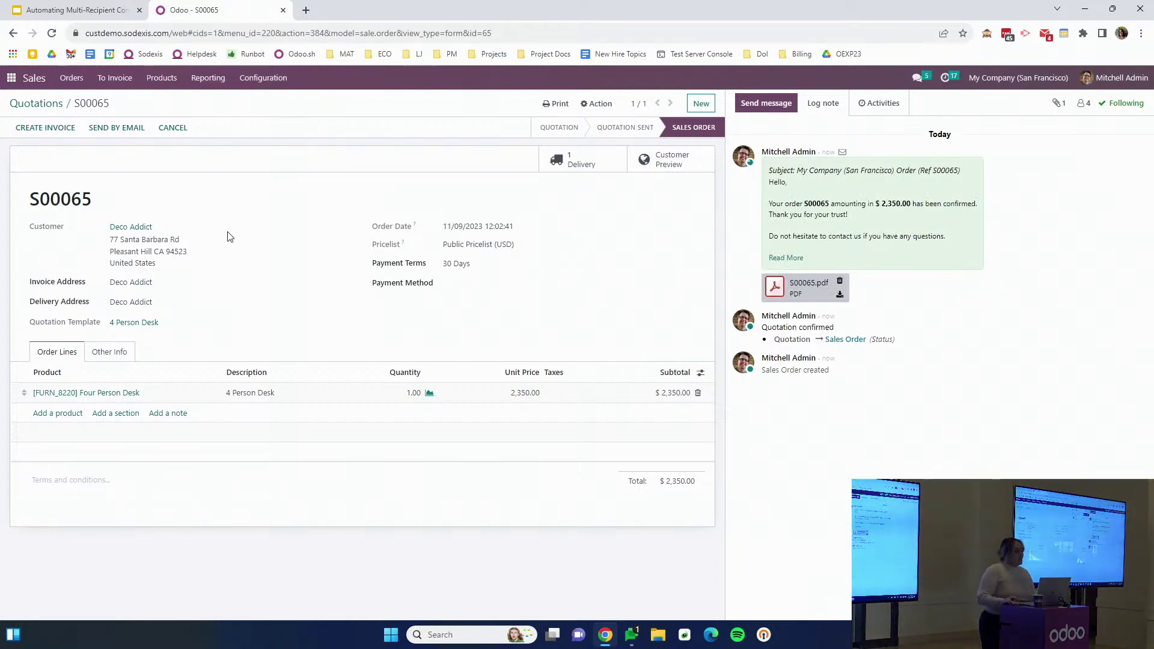
View the document preferences of the Azure Interior contact
{"action": "left_click", "coordinate": [12, 78]}
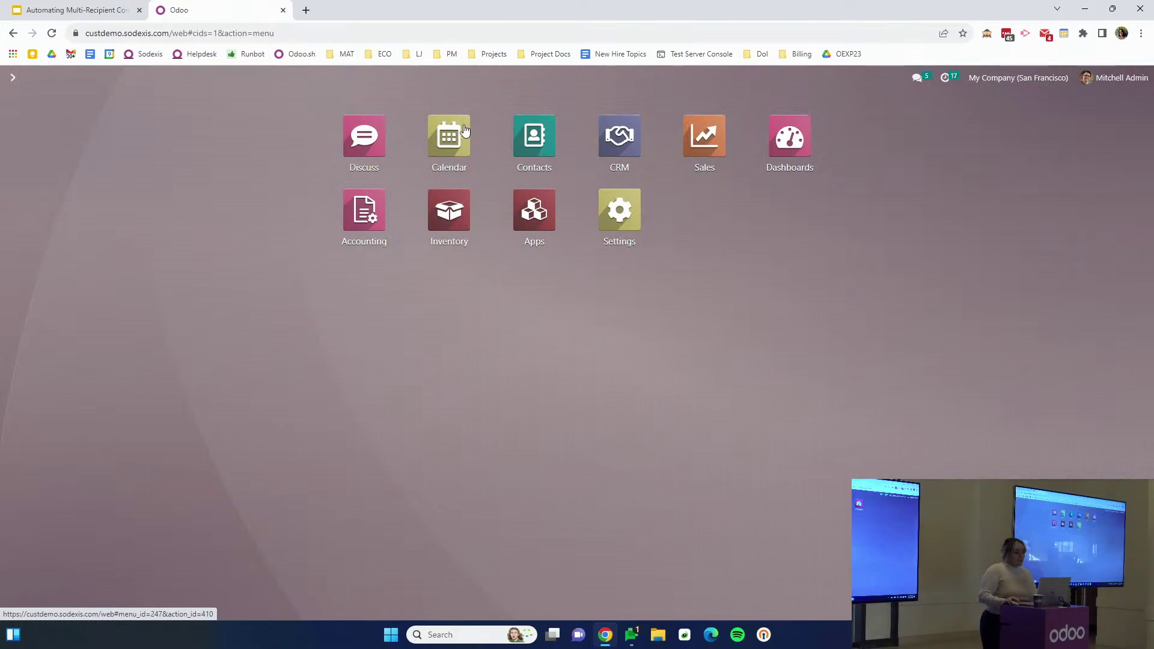
{"action": "left_click", "coordinate": [534, 141]}
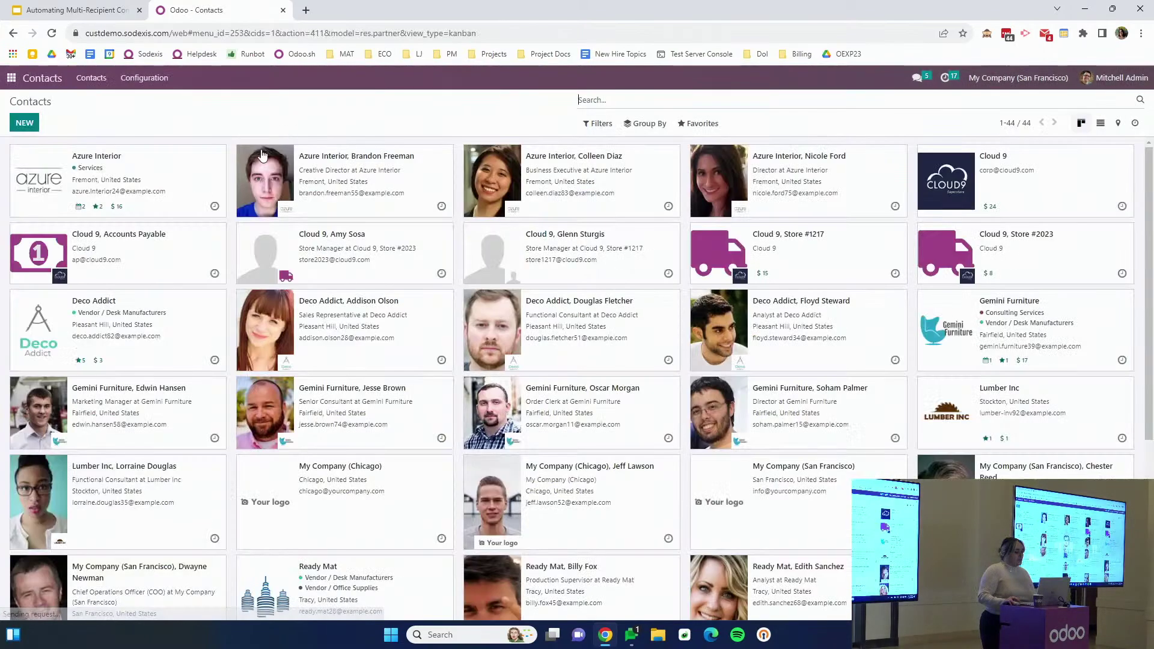
{"action": "left_click", "coordinate": [206, 201]}
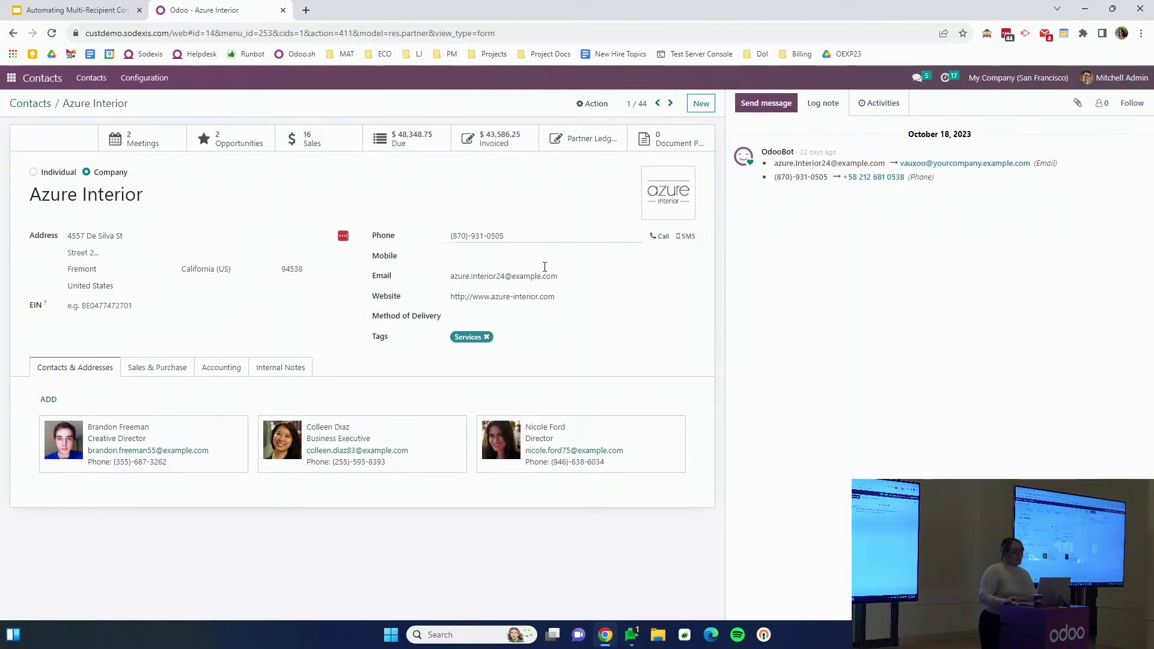
{"action": "left_click", "coordinate": [678, 144]}
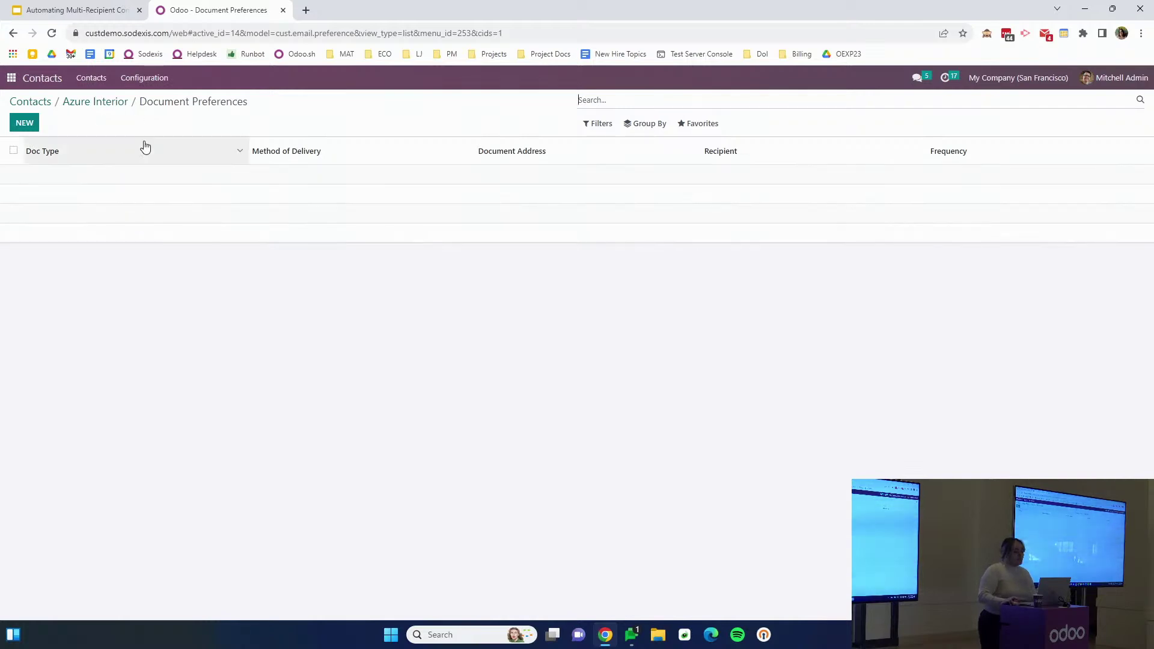
Review the configured document types and document delivery methods in the Contacts configuration
{"action": "left_click", "coordinate": [138, 80]}
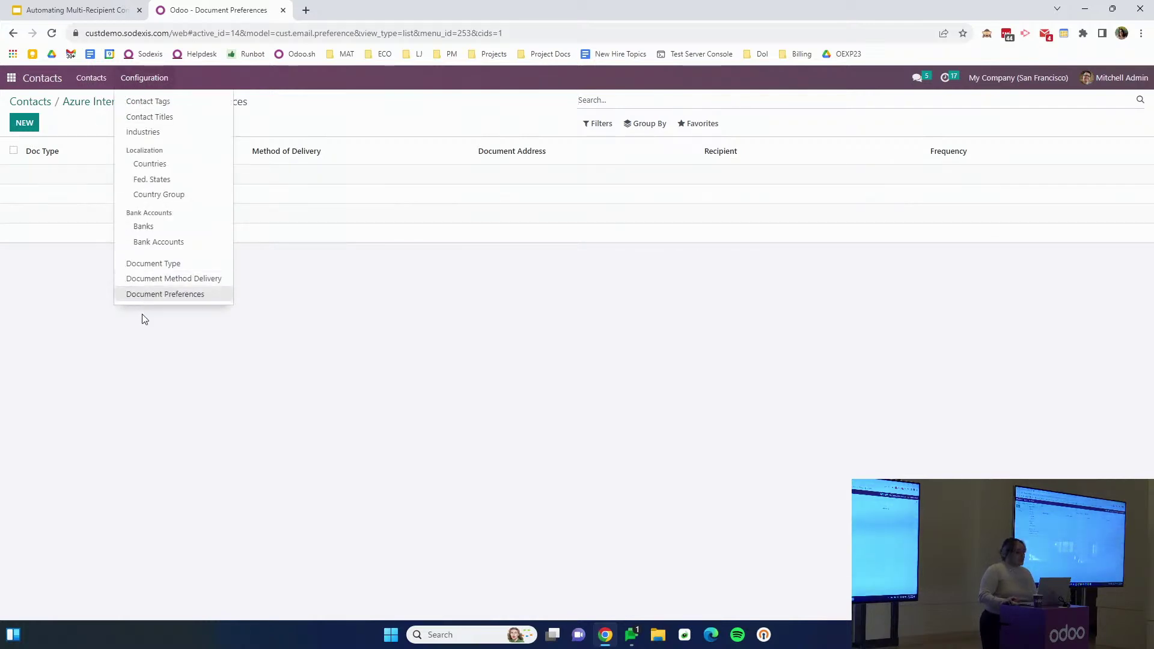
{"action": "left_click", "coordinate": [148, 265]}
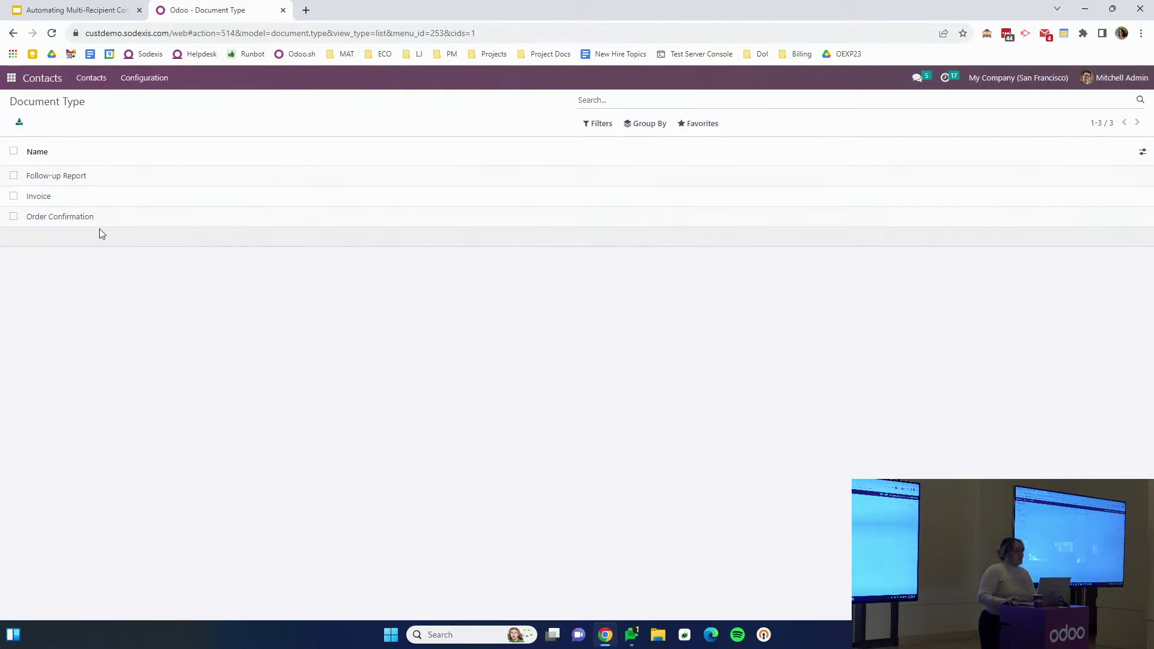
{"action": "left_click", "coordinate": [138, 80]}
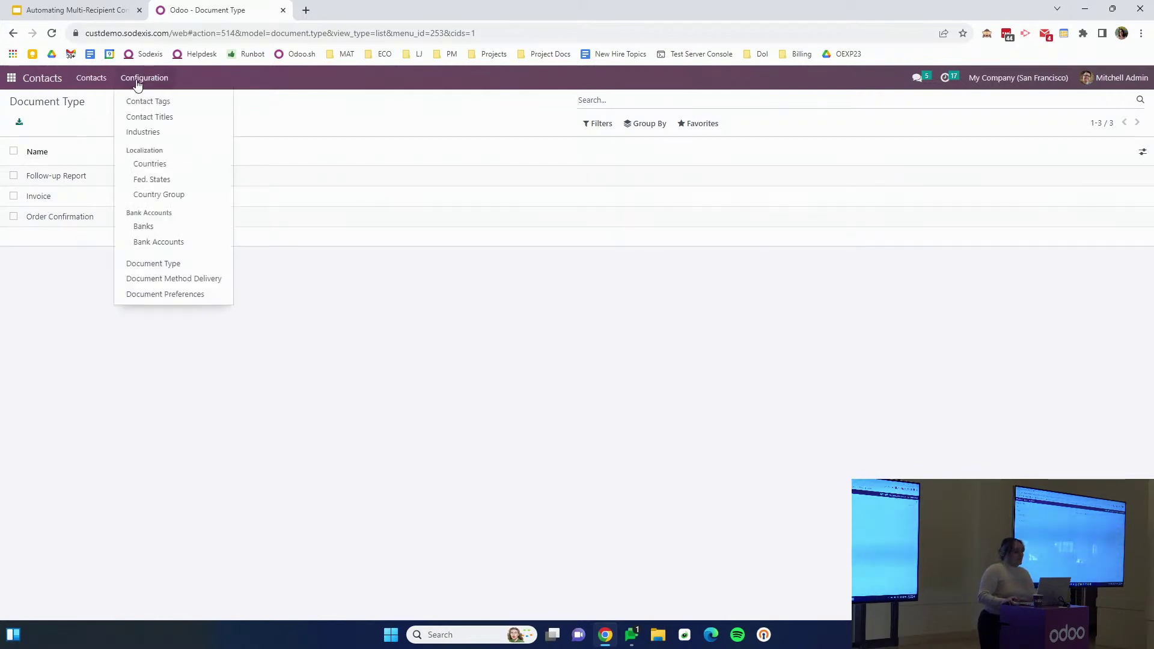
{"action": "left_click", "coordinate": [161, 279]}
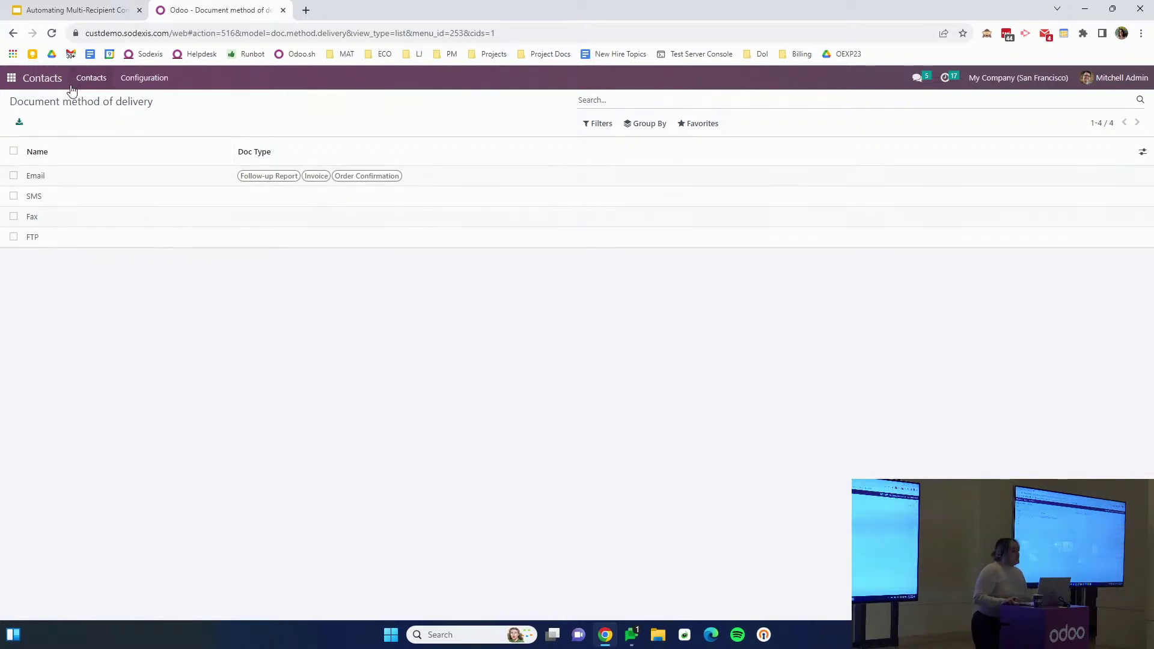
Add an Order Confirmation preference to Azure Interior's document preferences, delivered by Email to the company's Creative Director
{"action": "left_click", "coordinate": [43, 80]}
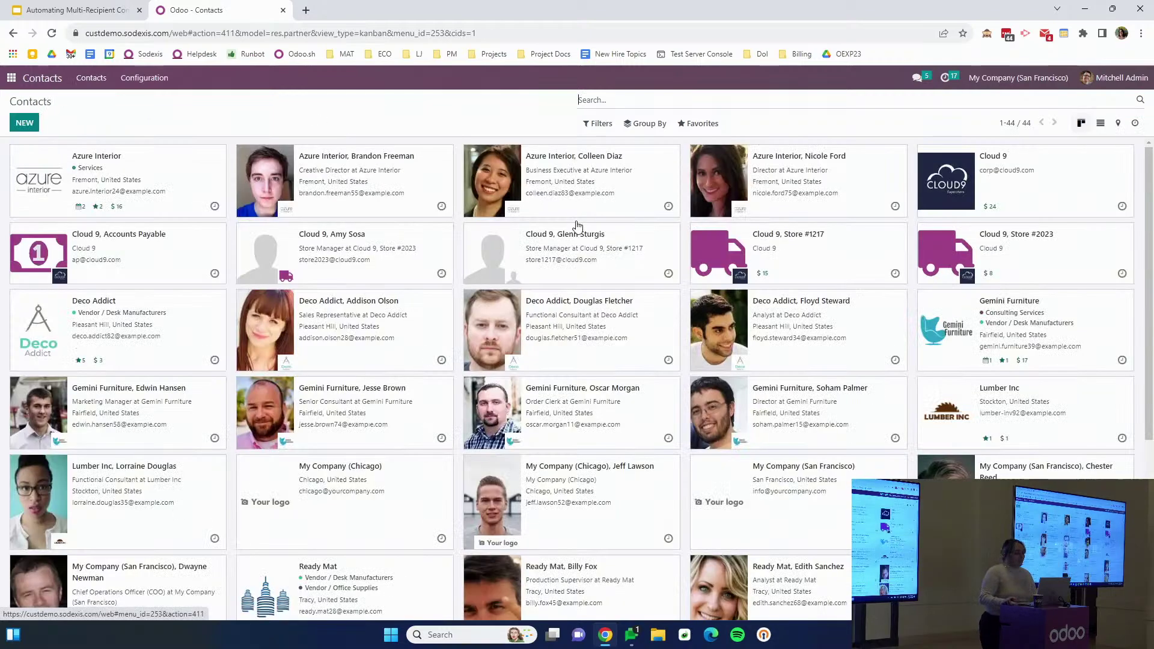
{"action": "left_click", "coordinate": [156, 180]}
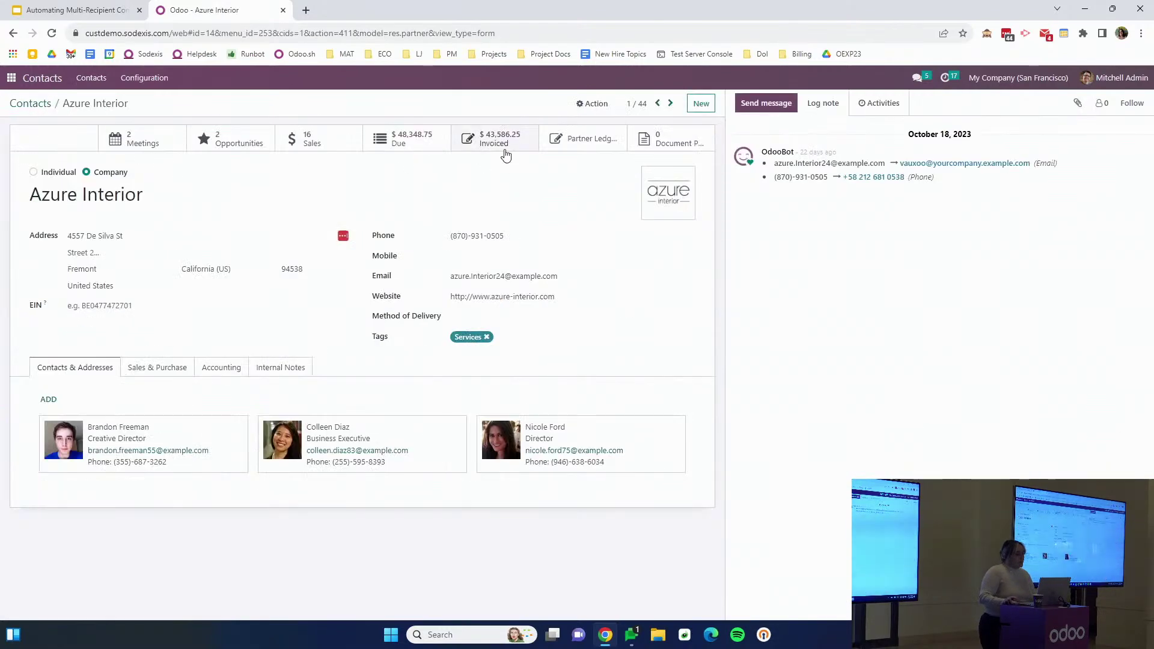
{"action": "left_click", "coordinate": [660, 141]}
{"action": "left_click", "coordinate": [24, 123]}
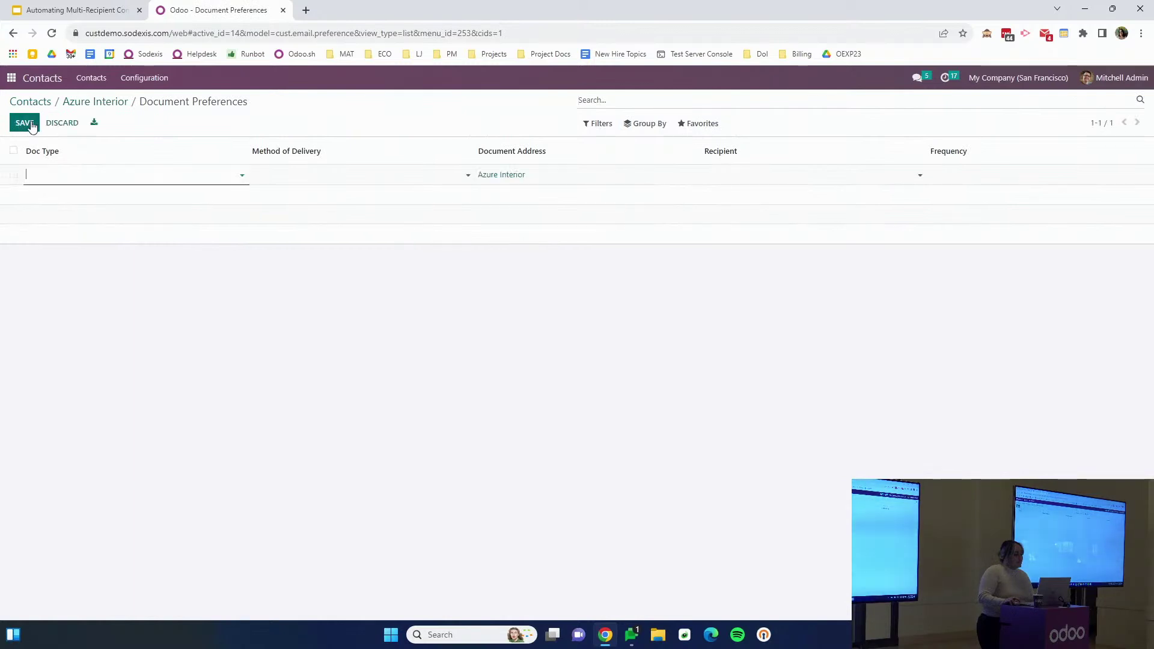
{"action": "left_click", "coordinate": [101, 173]}
{"action": "left_click", "coordinate": [74, 223]}
{"action": "left_click", "coordinate": [263, 174]}
{"action": "left_click", "coordinate": [274, 192]}
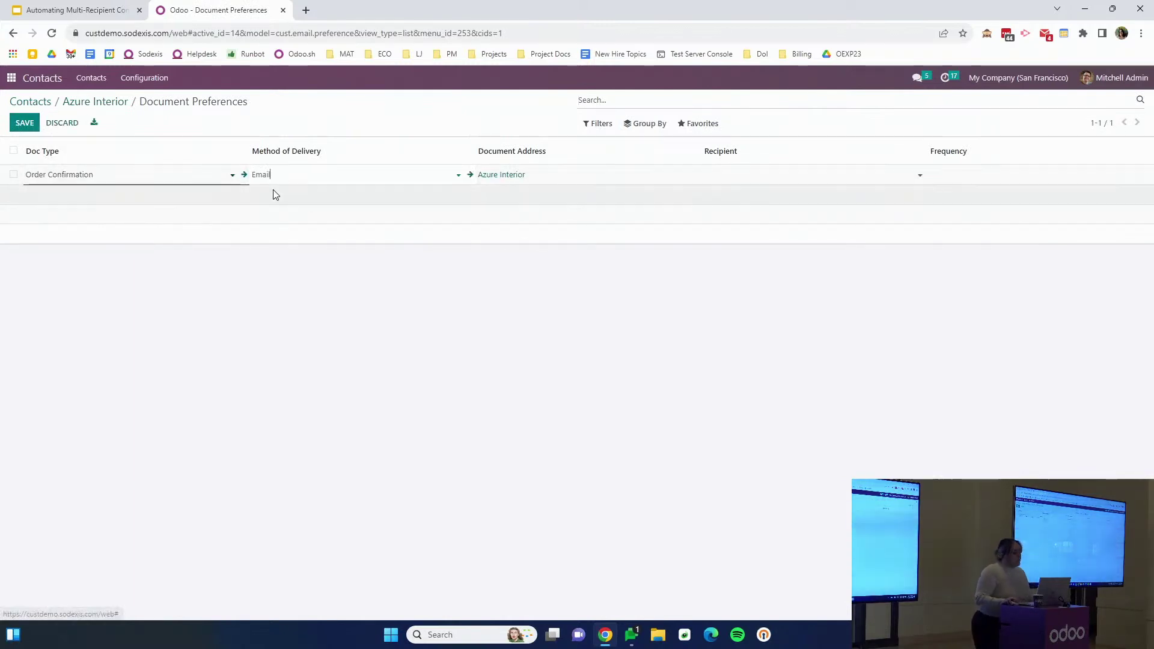
{"action": "left_click", "coordinate": [713, 174]}
{"action": "left_click", "coordinate": [761, 208]}
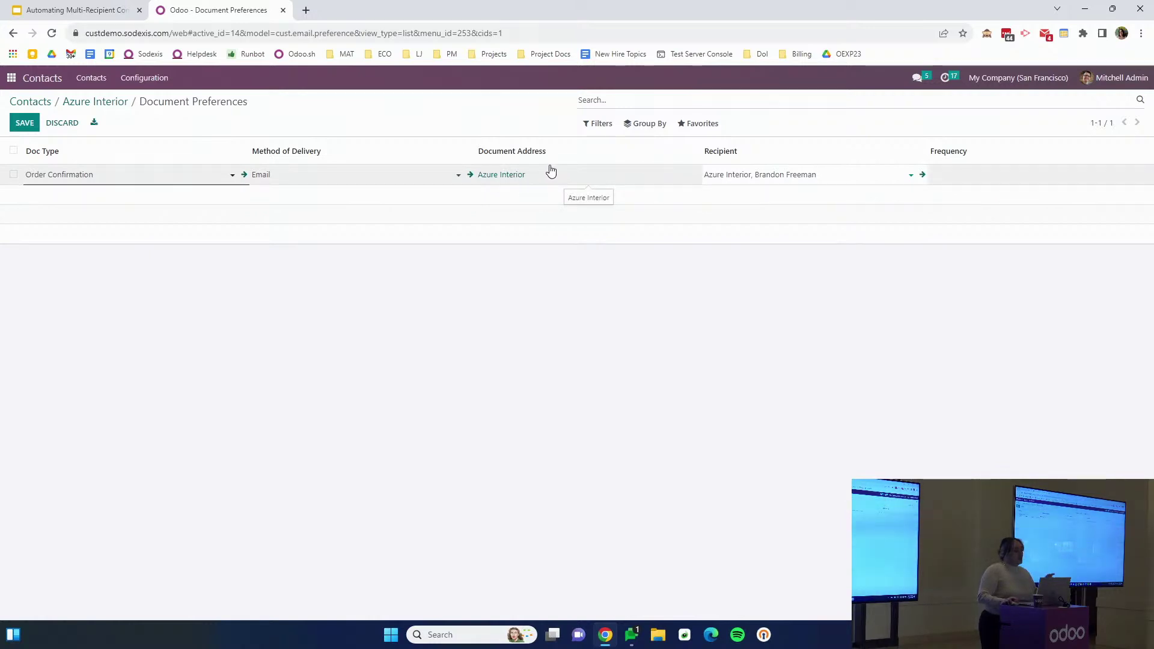
{"action": "left_click", "coordinate": [453, 316]}
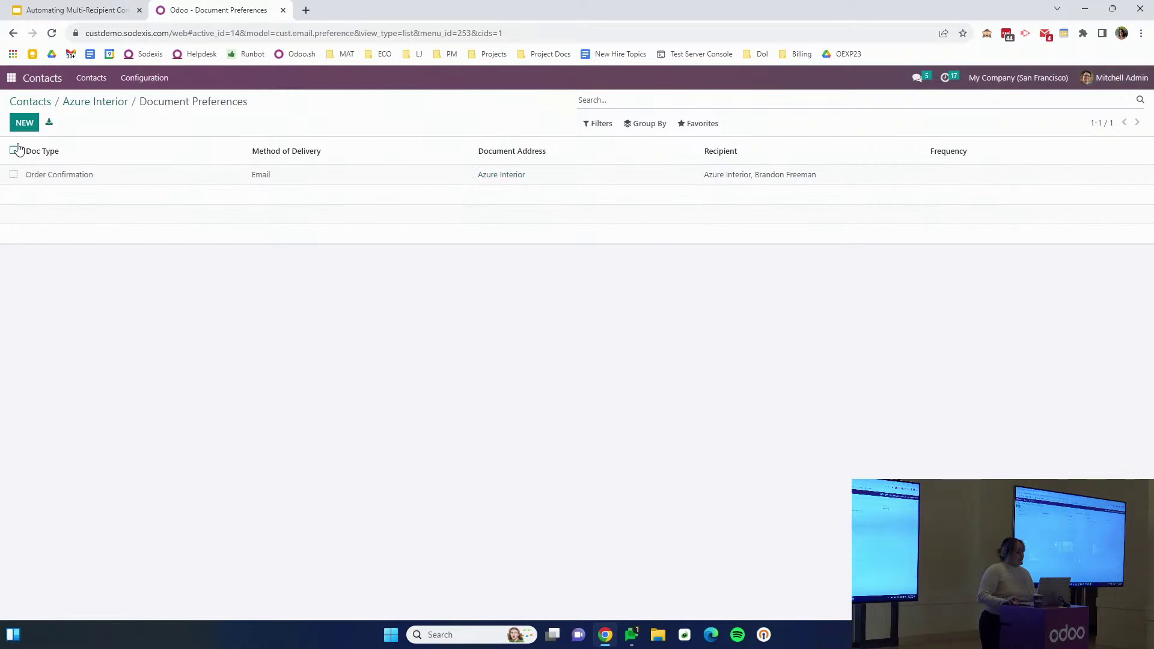
Add a second Order Confirmation preference for Azure Interior, delivered by Email to the company's Director
{"action": "left_click", "coordinate": [24, 123]}
{"action": "left_click", "coordinate": [80, 193]}
{"action": "left_click", "coordinate": [64, 244]}
{"action": "left_click", "coordinate": [345, 192]}
{"action": "left_click", "coordinate": [274, 215]}
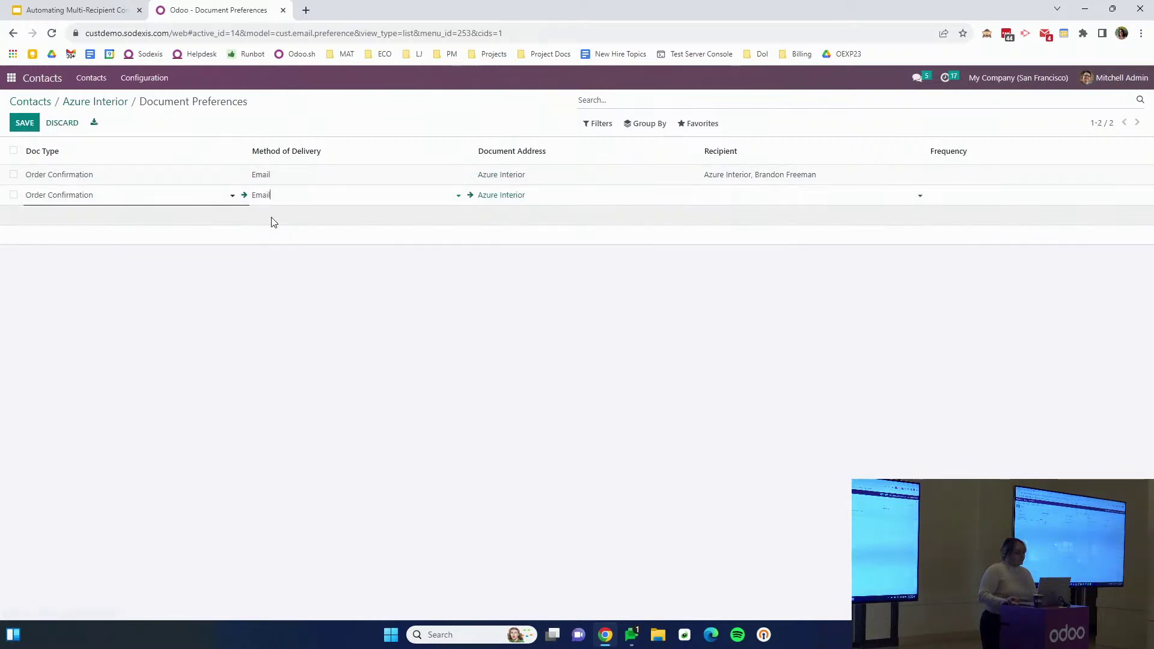
{"action": "left_click", "coordinate": [750, 194]}
{"action": "left_click", "coordinate": [809, 259]}
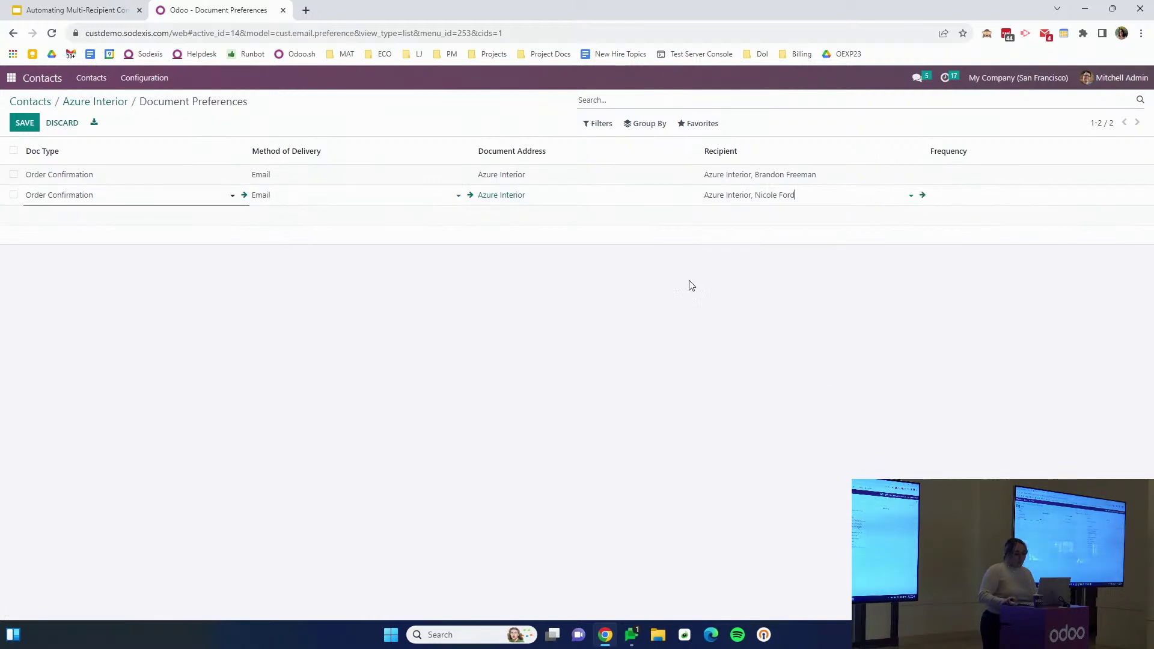
{"action": "left_click", "coordinate": [559, 325]}
Add an Invoice preference for Azure Interior, delivered by Email to the company's Director
{"action": "left_click", "coordinate": [21, 127]}
{"action": "left_click", "coordinate": [71, 222]}
{"action": "left_click", "coordinate": [66, 247]}
{"action": "left_click", "coordinate": [288, 215]}
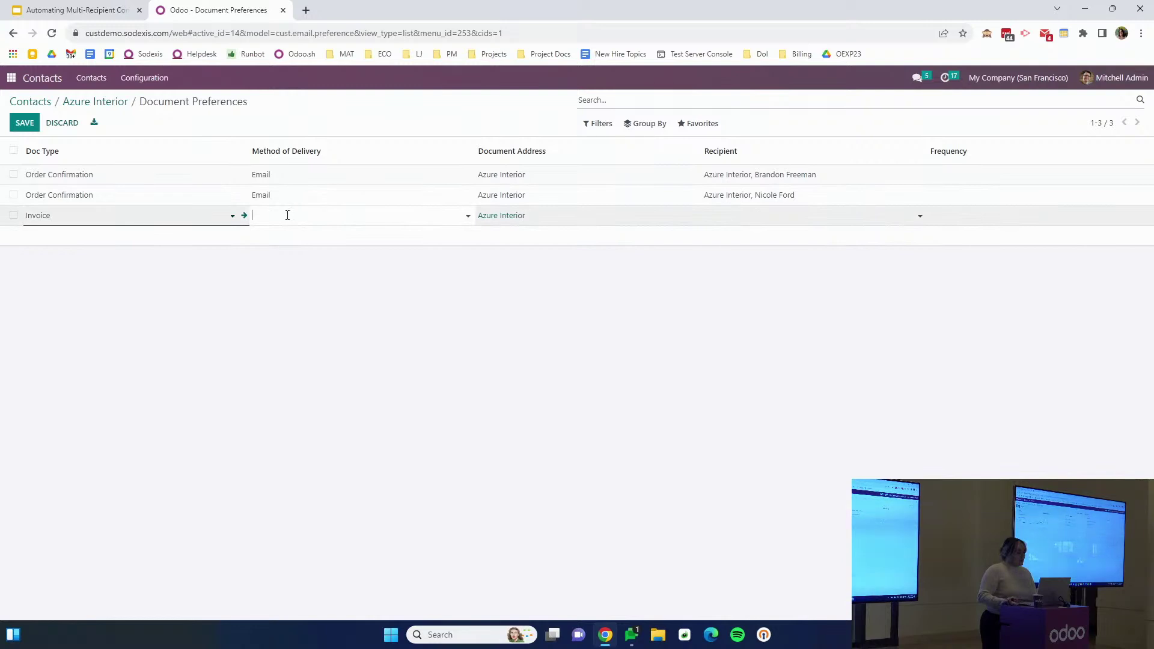
{"action": "left_click", "coordinate": [280, 233]}
{"action": "left_click", "coordinate": [737, 215]}
{"action": "left_click", "coordinate": [786, 279]}
{"action": "left_click", "coordinate": [519, 319]}
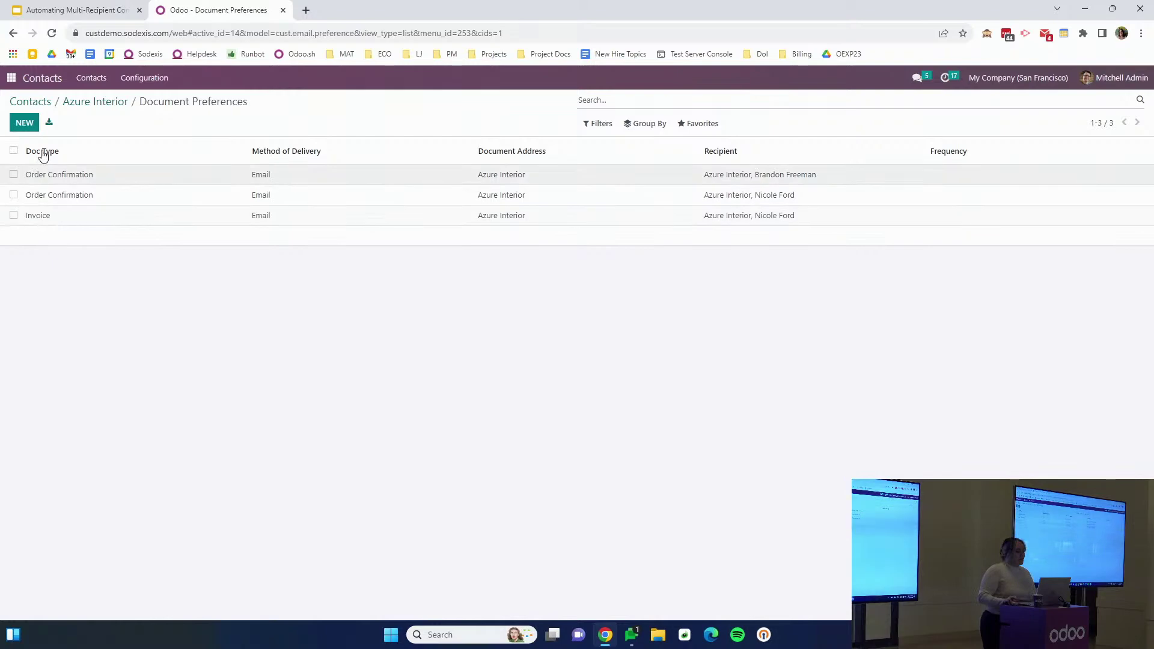
Create a sales quotation for Azure Interior using the 4 Person Desk template and confirm it
{"action": "left_click", "coordinate": [12, 78]}
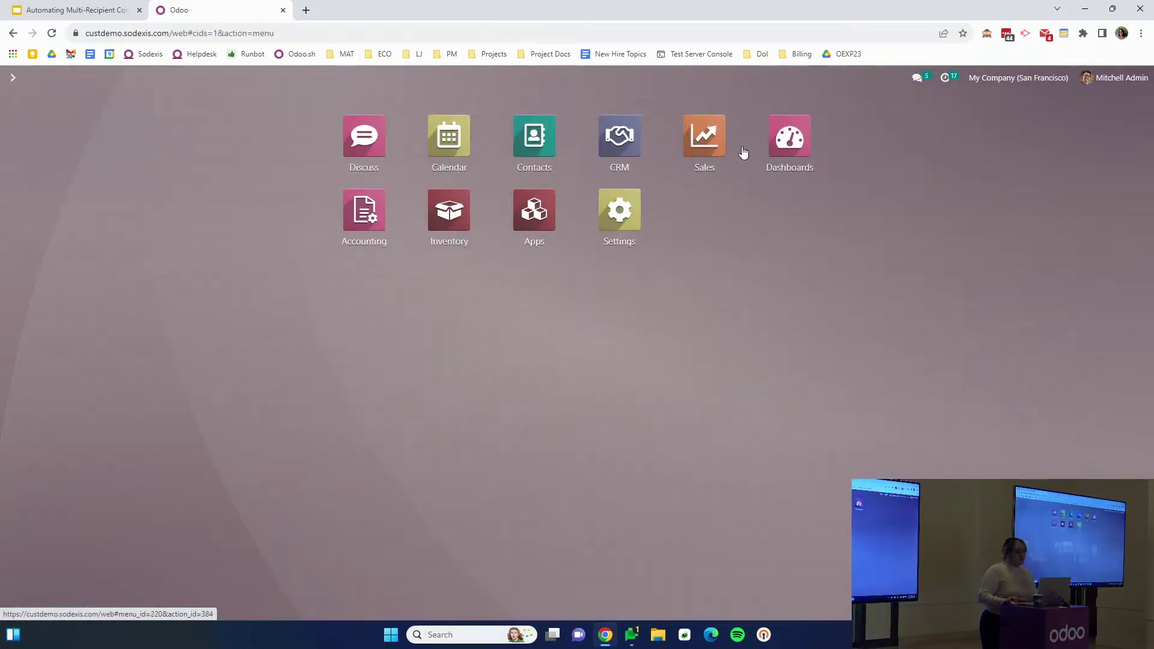
{"action": "left_click", "coordinate": [709, 144]}
{"action": "left_click", "coordinate": [30, 120]}
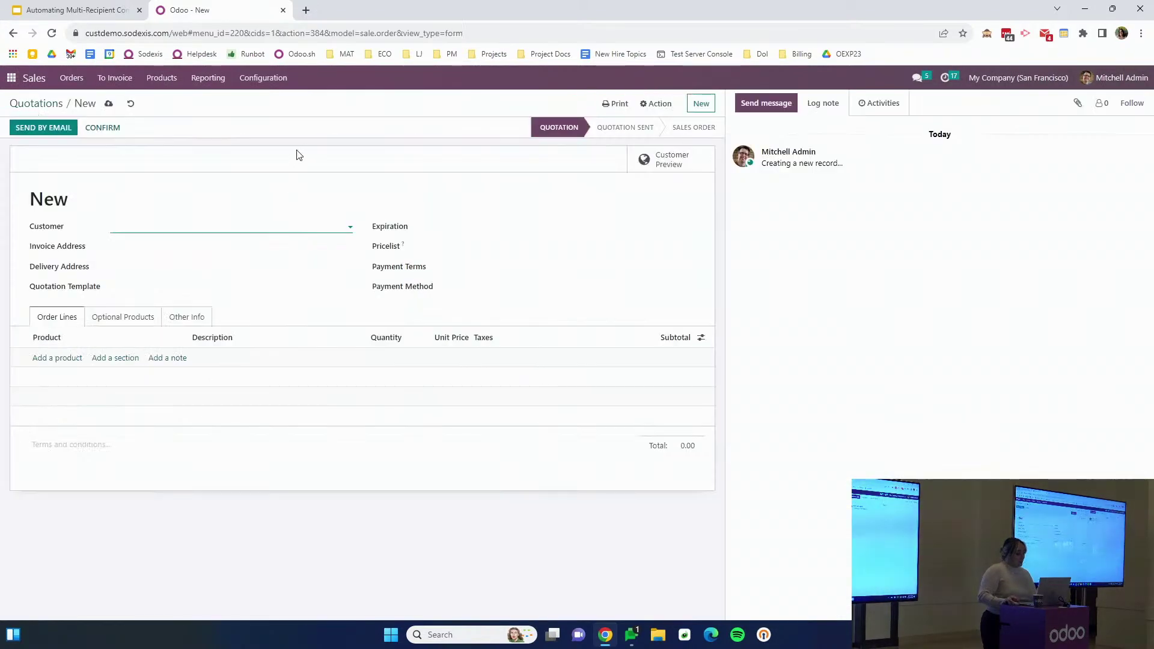
{"action": "type", "text": "azu"}
{"action": "left_click", "coordinate": [168, 250]}
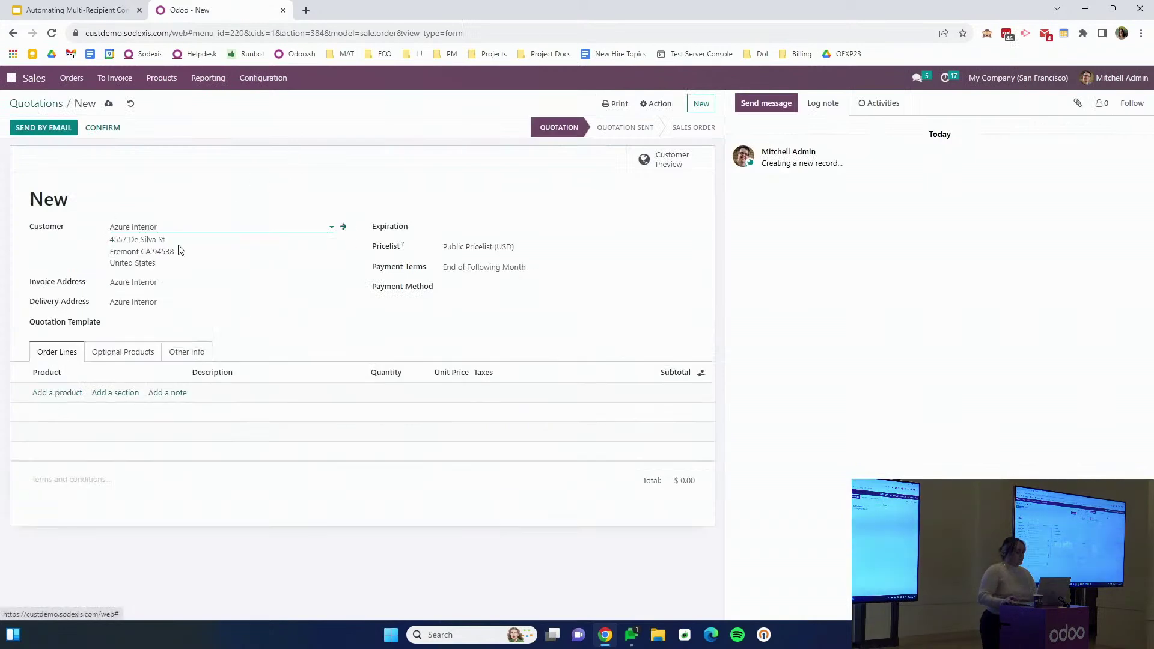
{"action": "left_click", "coordinate": [126, 324]}
{"action": "left_click", "coordinate": [127, 338]}
{"action": "left_click", "coordinate": [90, 130]}
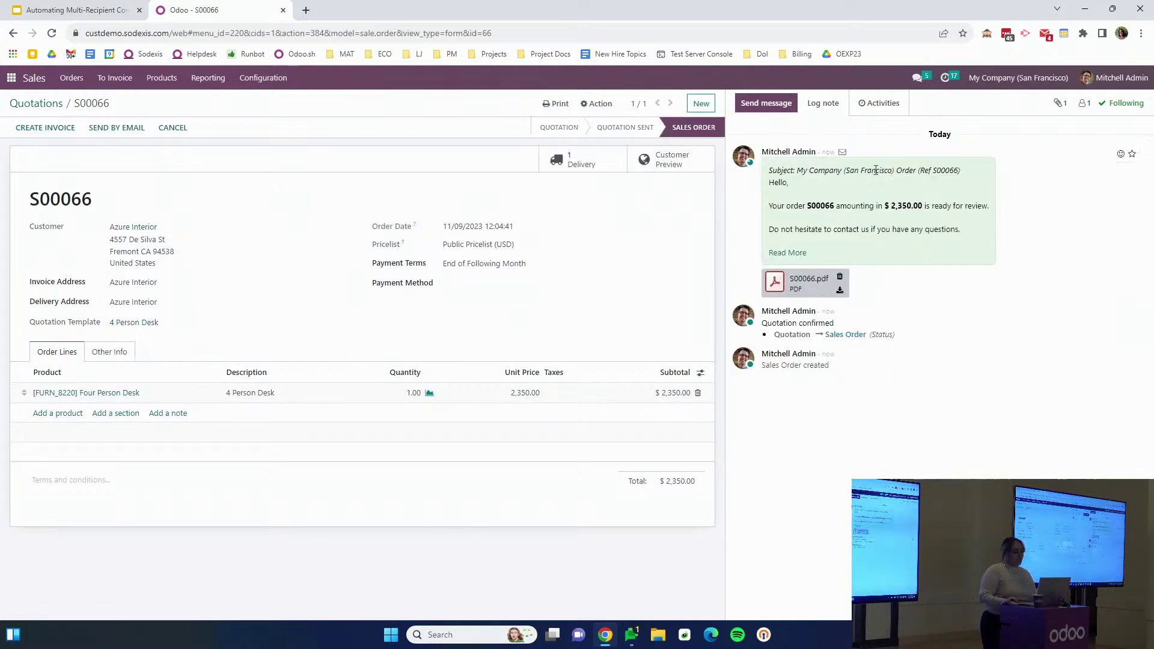
Check the recipients of the automatic order confirmation email and the followers of the sales order
{"action": "left_click", "coordinate": [843, 152]}
{"action": "left_click", "coordinate": [1083, 104]}
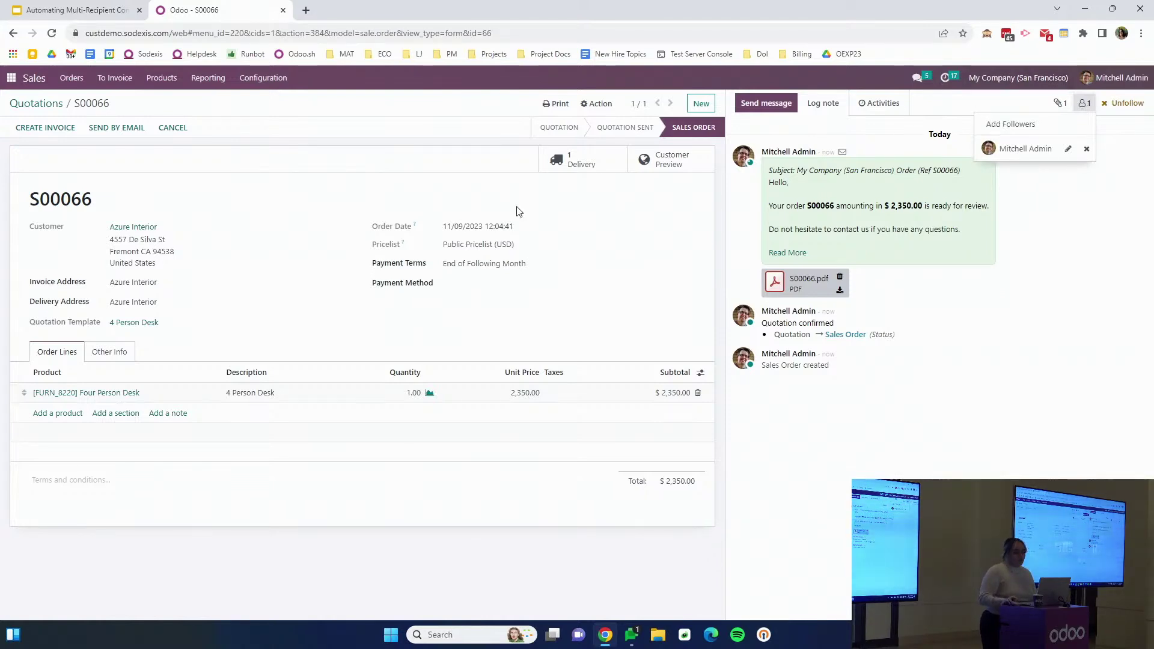
{"action": "left_click", "coordinate": [358, 573]}
Validate the sales order's delivery as an immediate transfer of all quantities
{"action": "left_click", "coordinate": [577, 160]}
{"action": "left_click", "coordinate": [31, 127]}
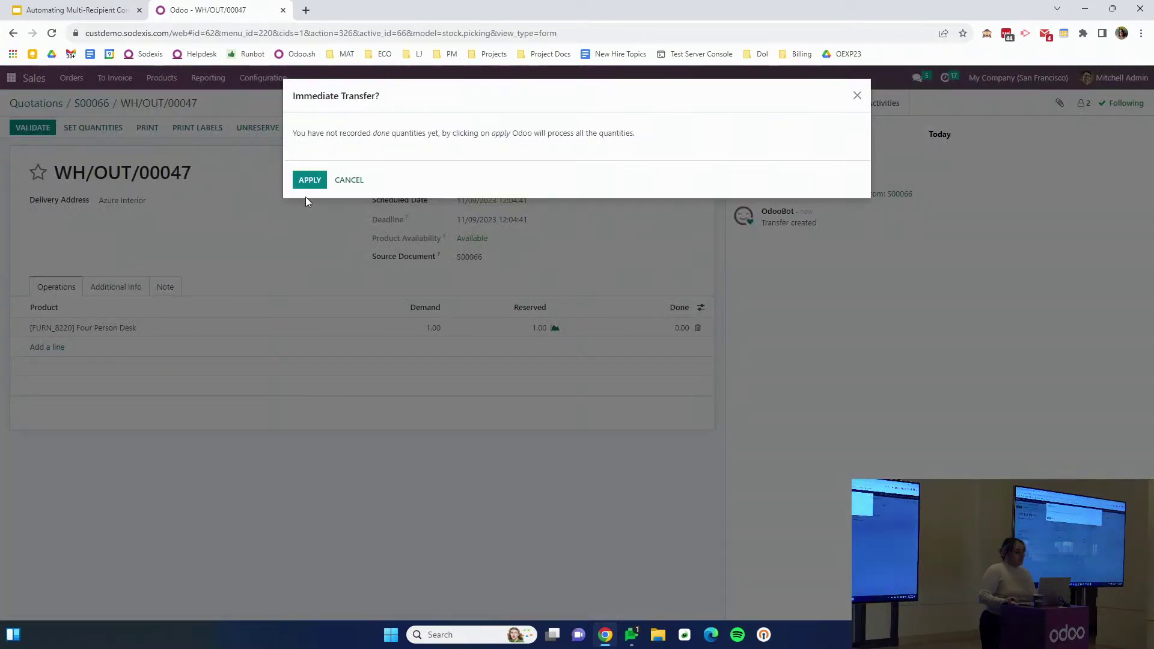
{"action": "left_click", "coordinate": [310, 181]}
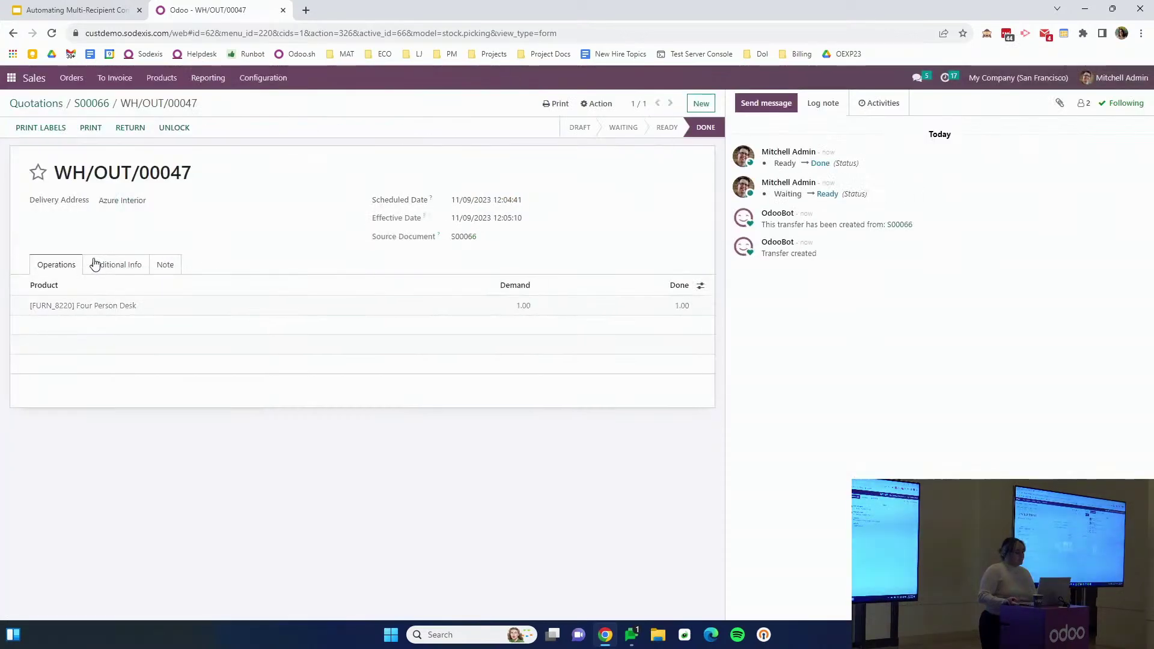
Create a draft invoice from the Azure Interior sales order and confirm it
{"action": "left_click", "coordinate": [88, 106]}
{"action": "left_click", "coordinate": [45, 128]}
{"action": "left_click", "coordinate": [354, 232]}
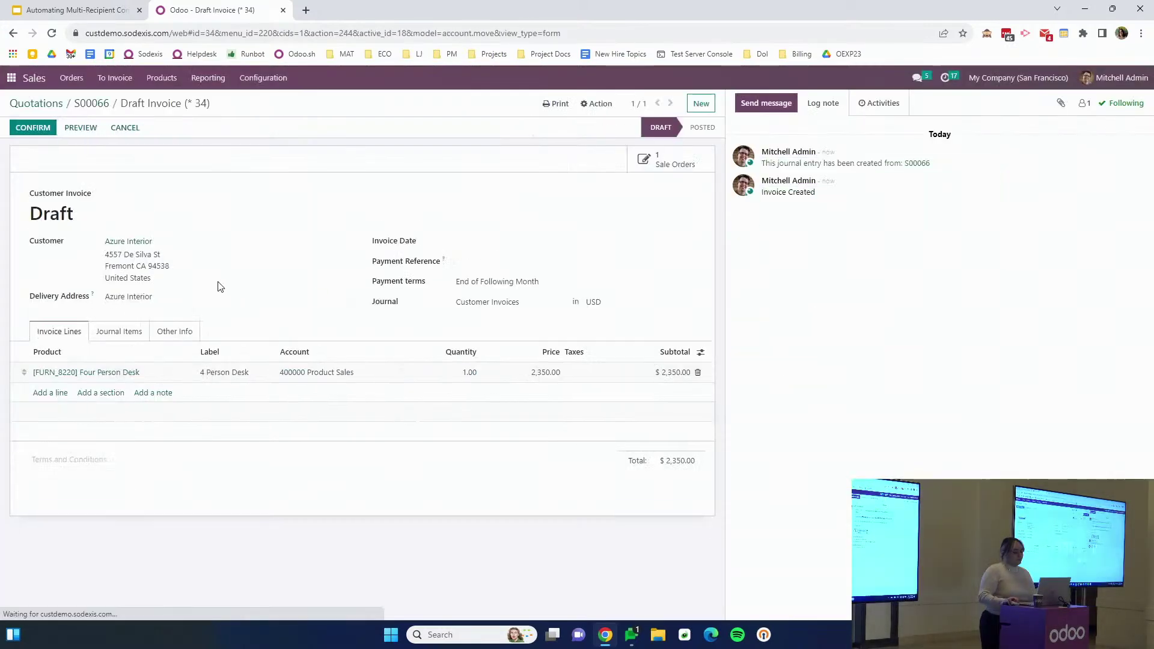
{"action": "left_click", "coordinate": [30, 128]}
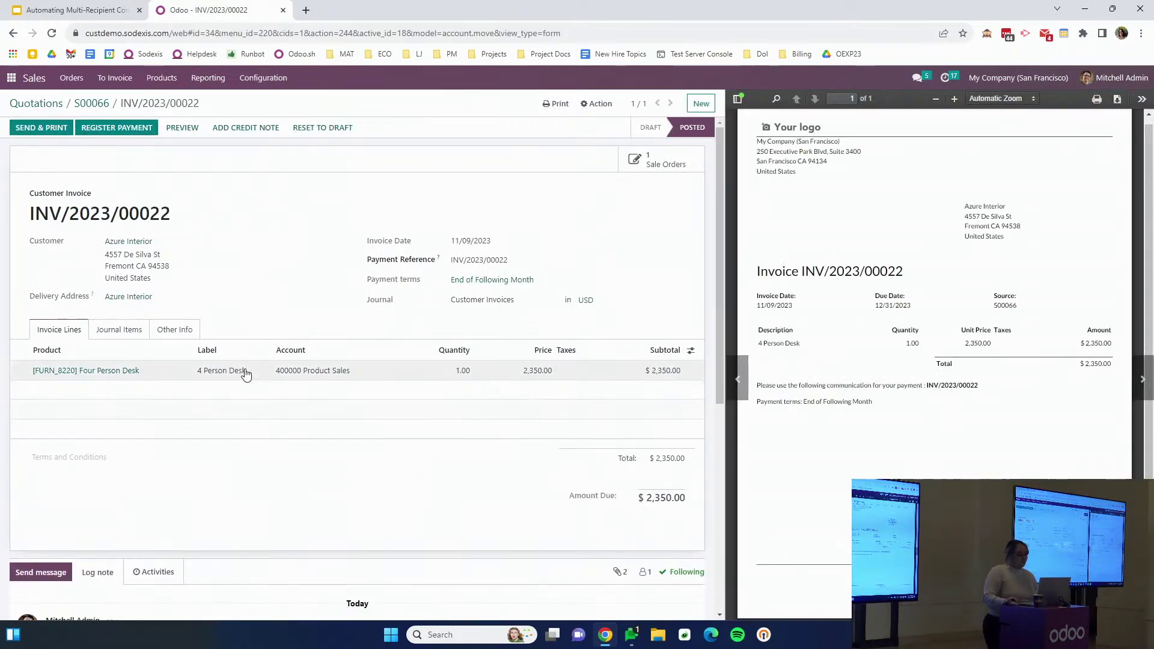
Check who received the automatic invoice email in the posted invoice's message log
{"action": "scroll", "coordinate": [107, 400], "scroll_direction": "down", "scroll_amount": 6}
{"action": "mouse_move", "coordinate": [130, 361]}
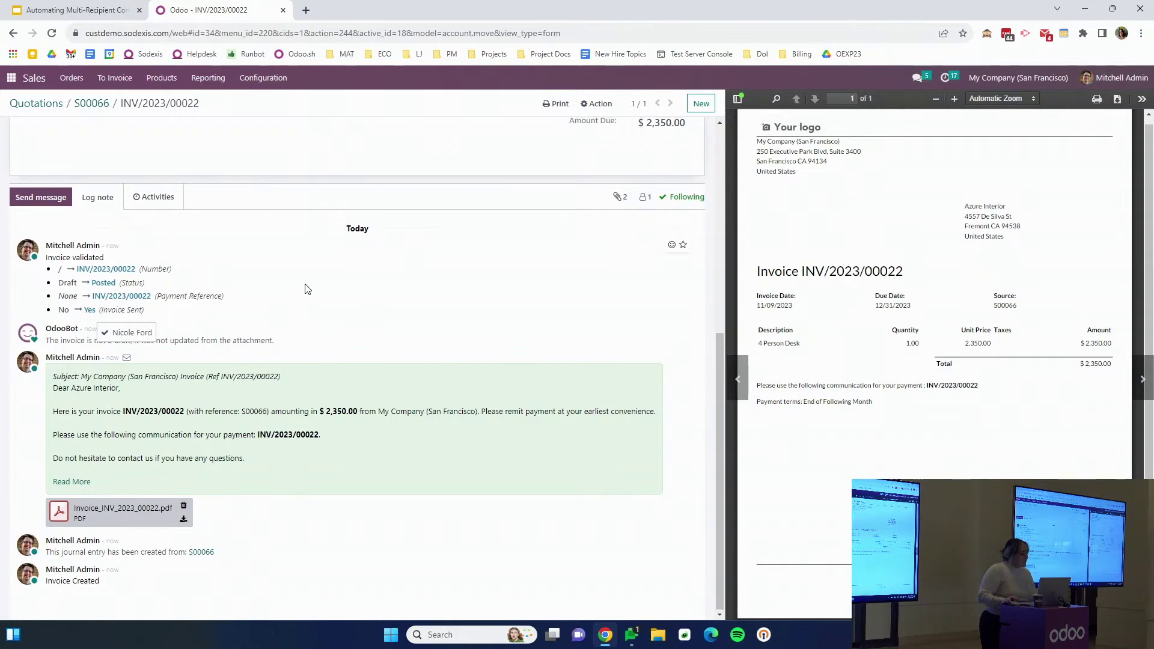
{"action": "scroll", "coordinate": [307, 294], "scroll_direction": "up", "scroll_amount": 6}
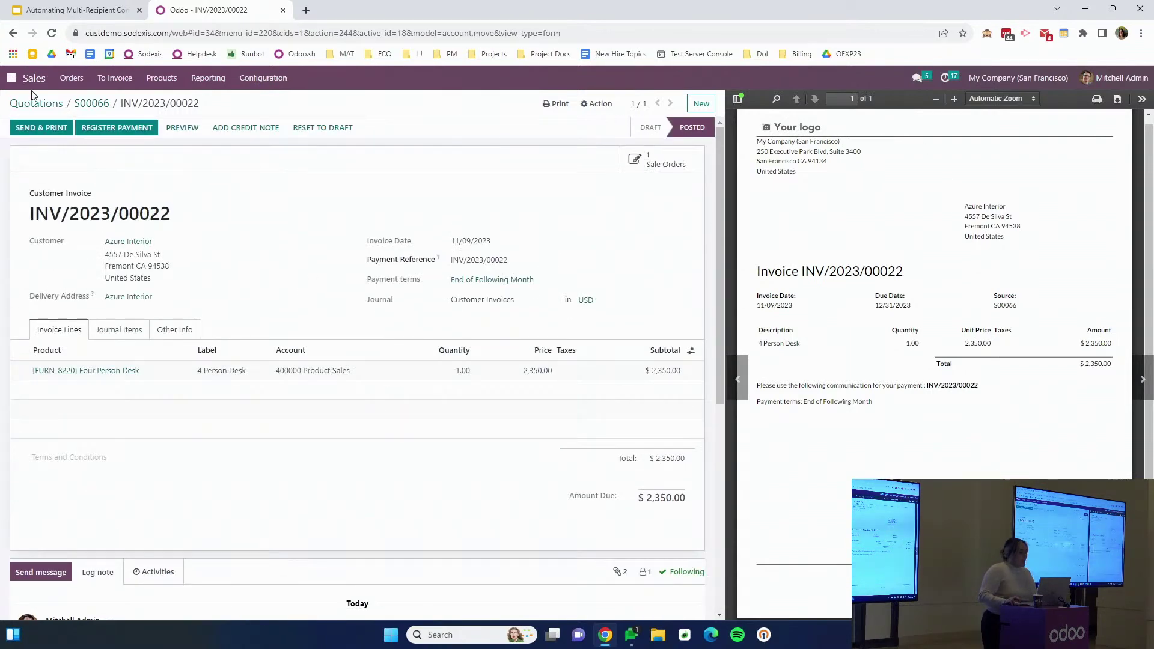
Search the contacts for "cloud" and view the document preferences of Cloud 9, Store #1217
{"action": "left_click", "coordinate": [11, 78]}
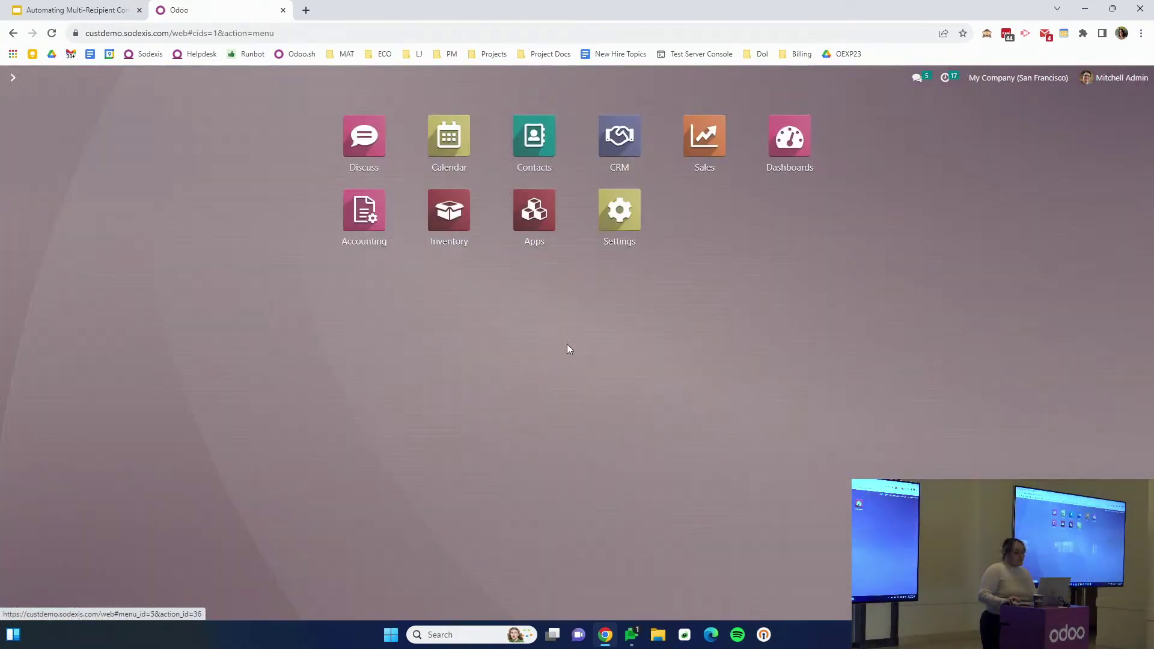
{"action": "left_click", "coordinate": [534, 137]}
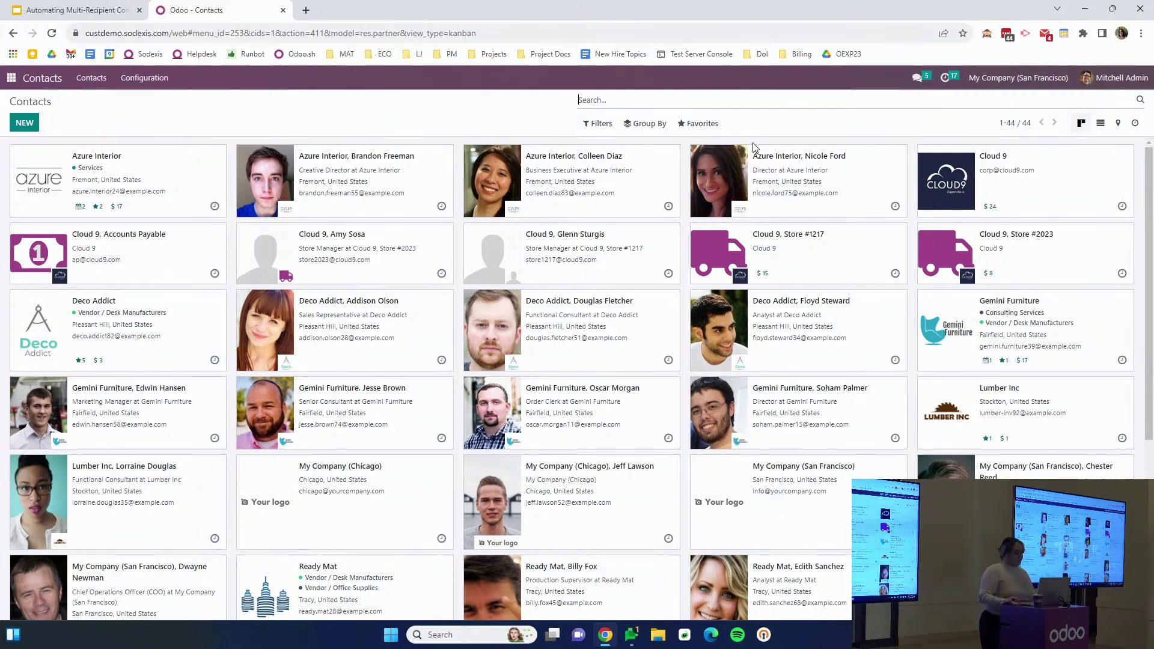
{"action": "type", "text": "cloud"}
{"action": "left_click", "coordinate": [692, 119]}
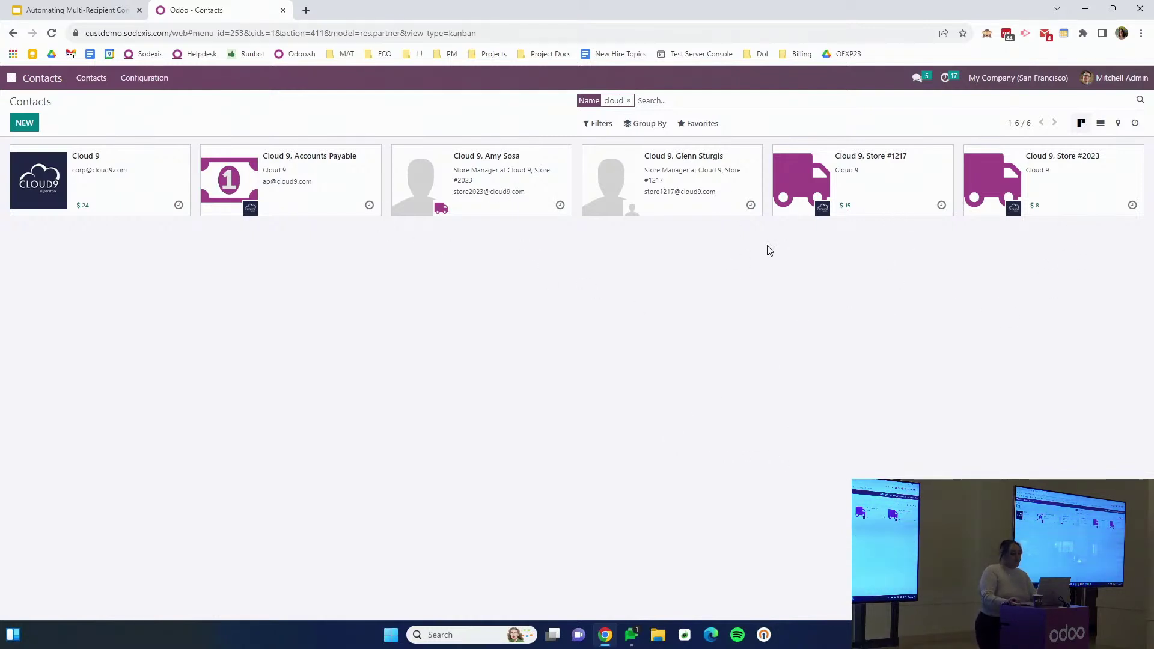
{"action": "left_click", "coordinate": [896, 205]}
{"action": "left_click", "coordinate": [681, 134]}
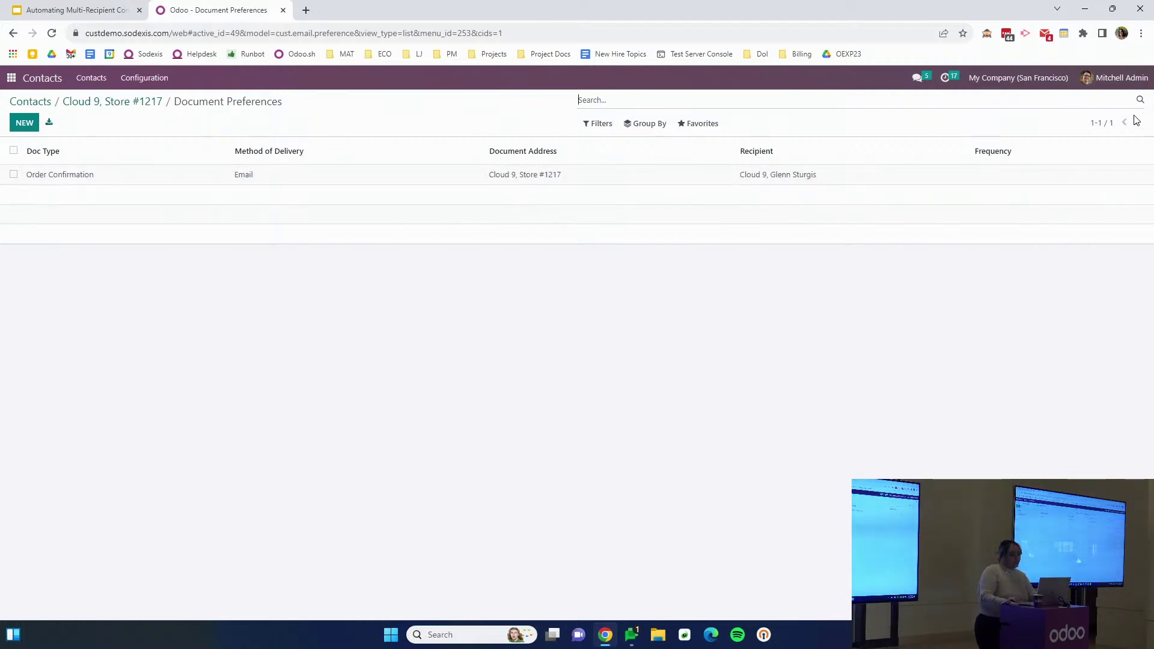
View the document preferences of the Cloud 9, Store #2023 contact
{"action": "left_click", "coordinate": [31, 101]}
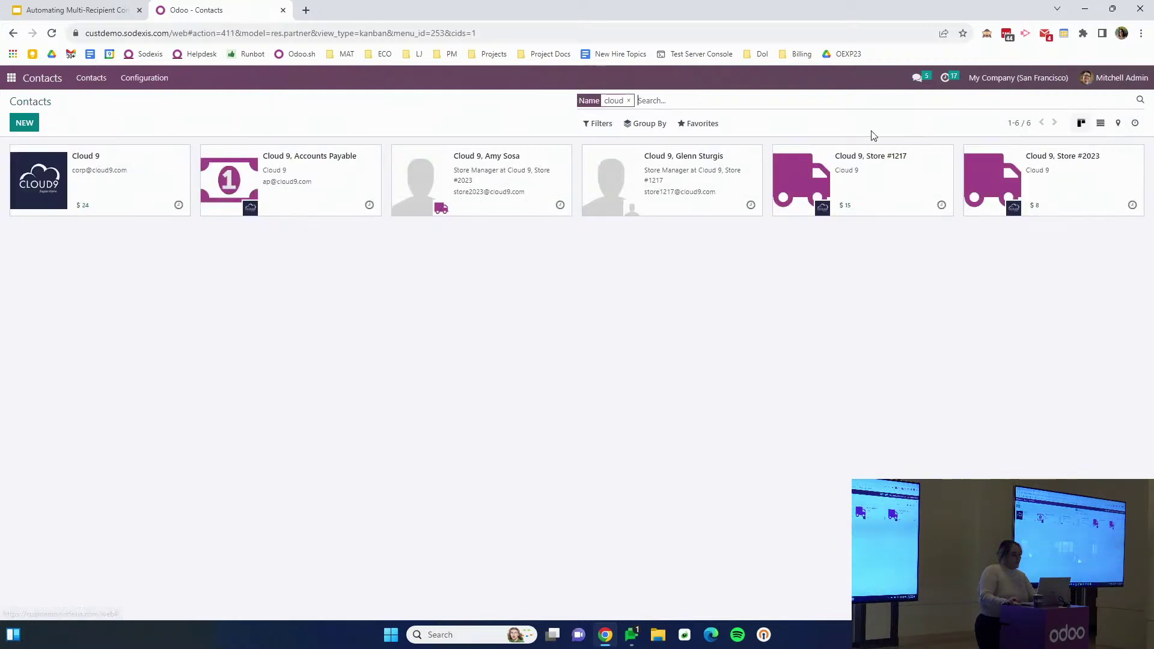
{"action": "left_click", "coordinate": [1095, 188]}
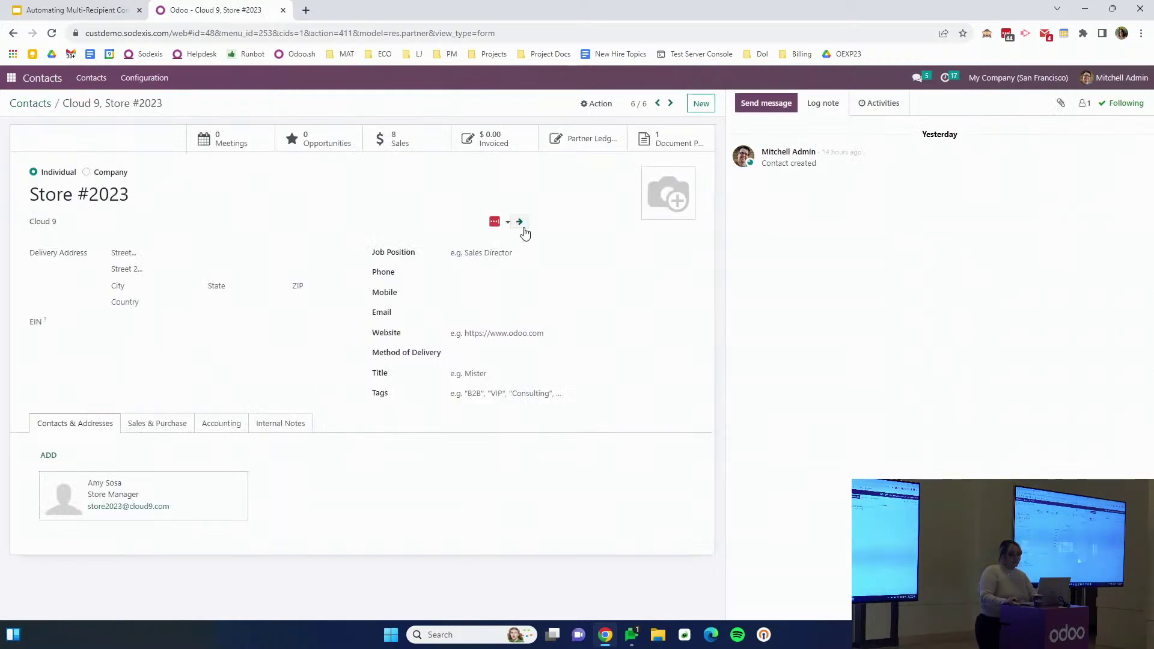
{"action": "left_click", "coordinate": [659, 135]}
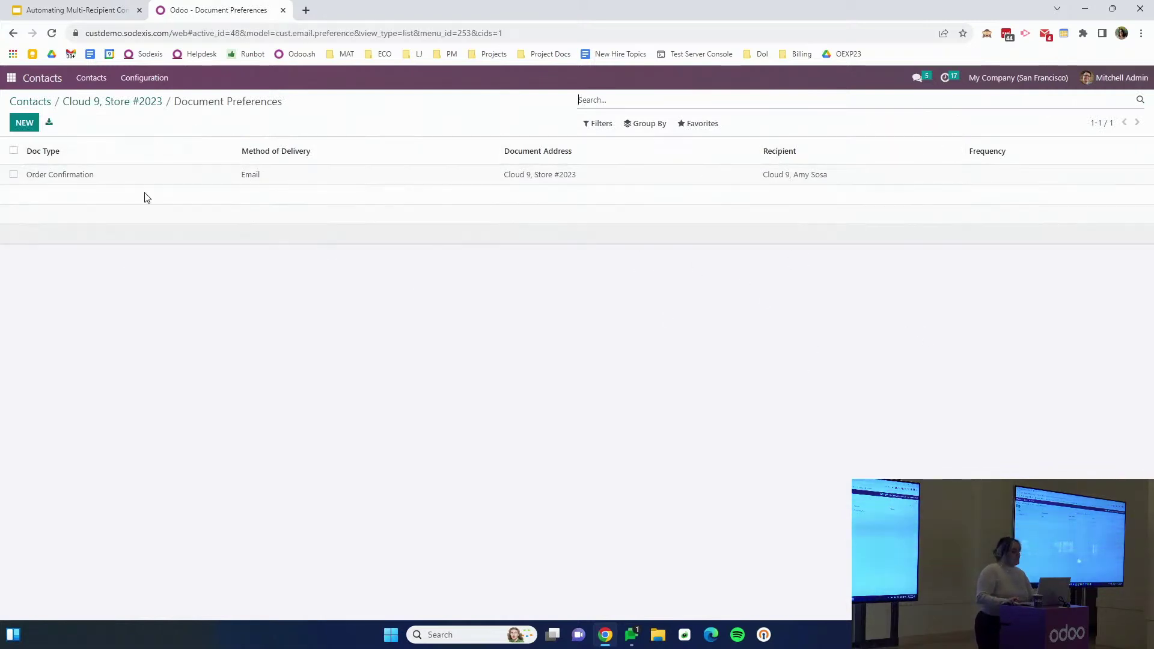
View the document preferences of the Cloud 9, Accounts Payable contact
{"action": "left_click", "coordinate": [40, 106]}
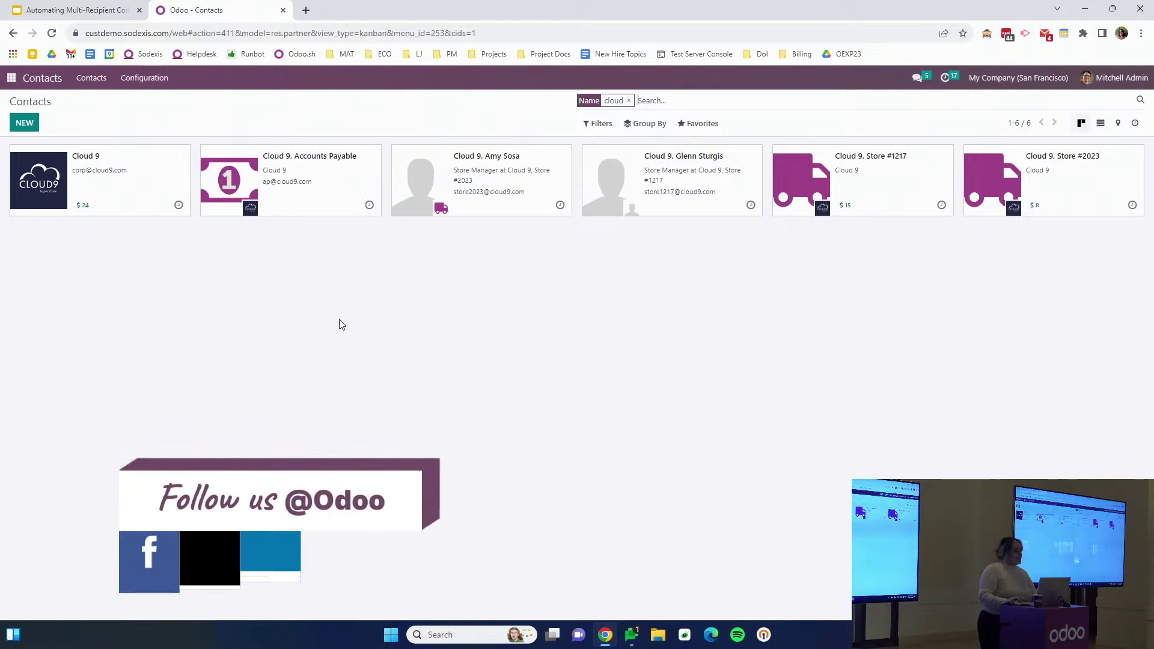
{"action": "left_click", "coordinate": [316, 216]}
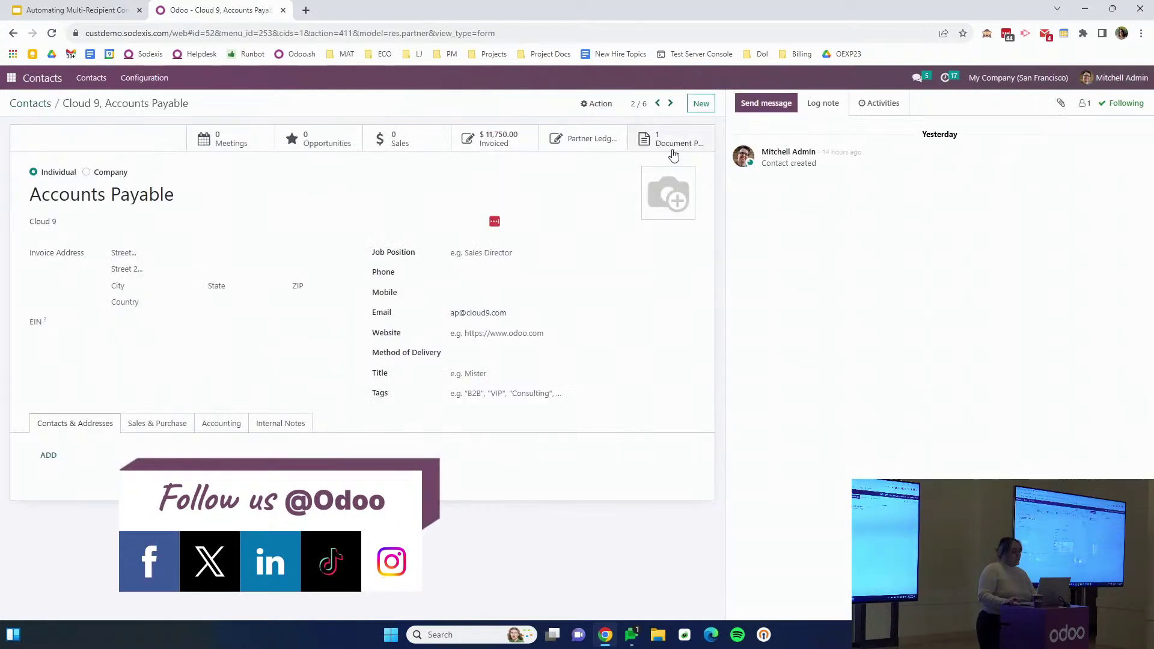
{"action": "left_click", "coordinate": [669, 139]}
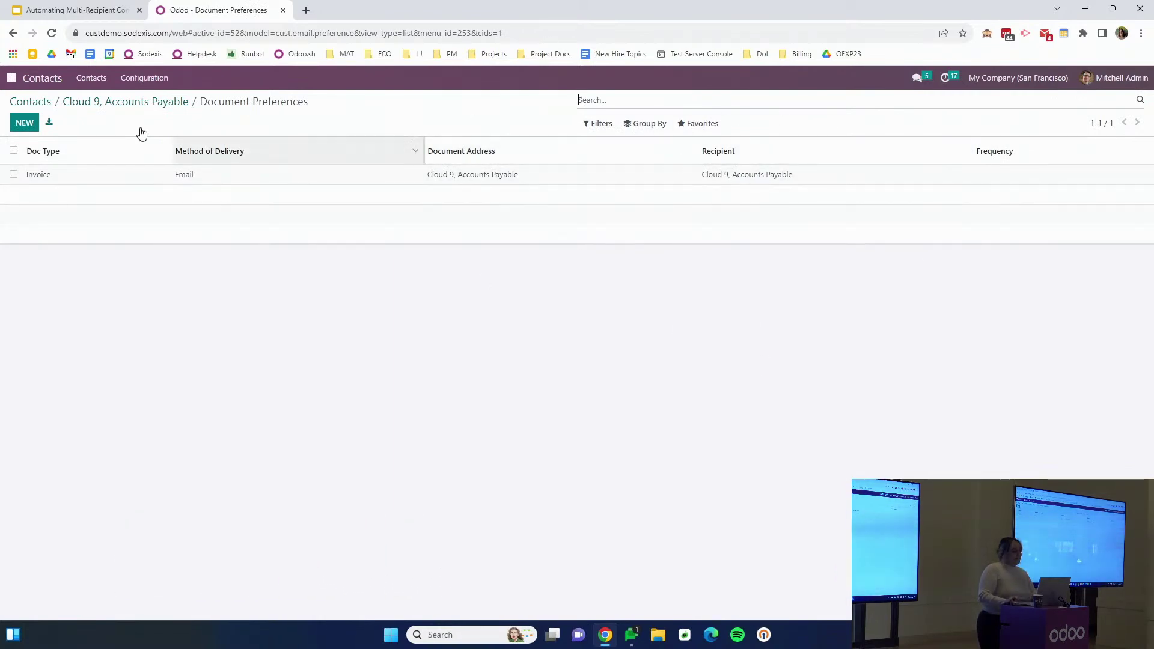
Create a new sales quotation for Cloud 9, Store #1217 using the 4 Person Desk quotation template
{"action": "left_click", "coordinate": [10, 78]}
{"action": "type", "text": "sale"}
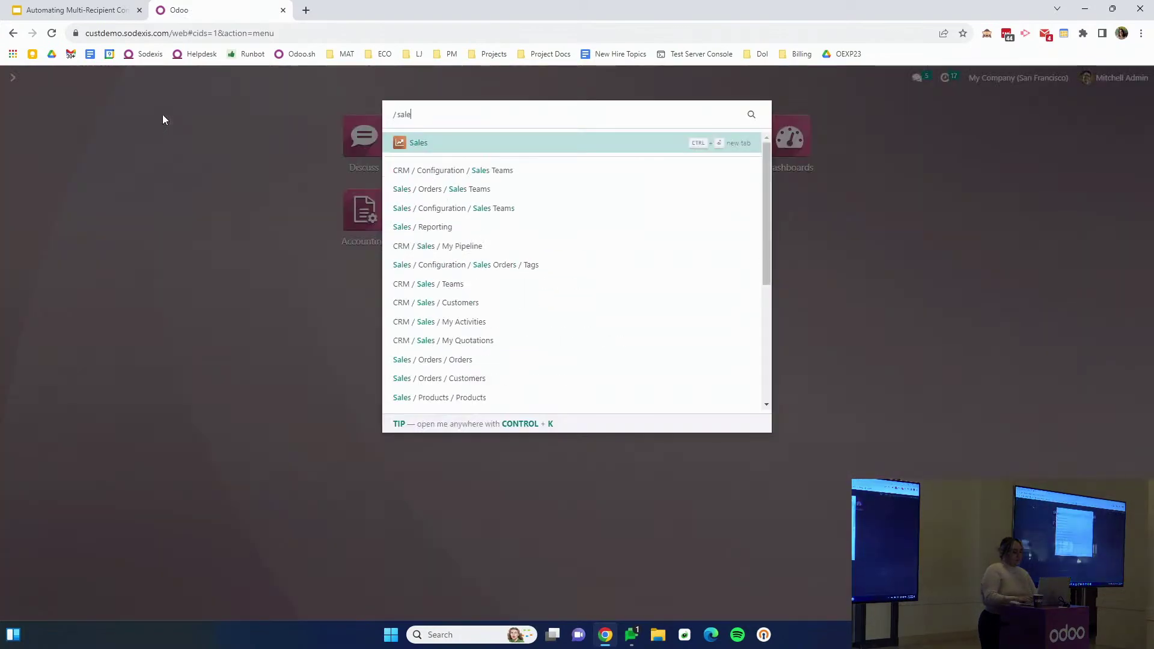
{"action": "key", "text": "Return"}
{"action": "left_click", "coordinate": [20, 122]}
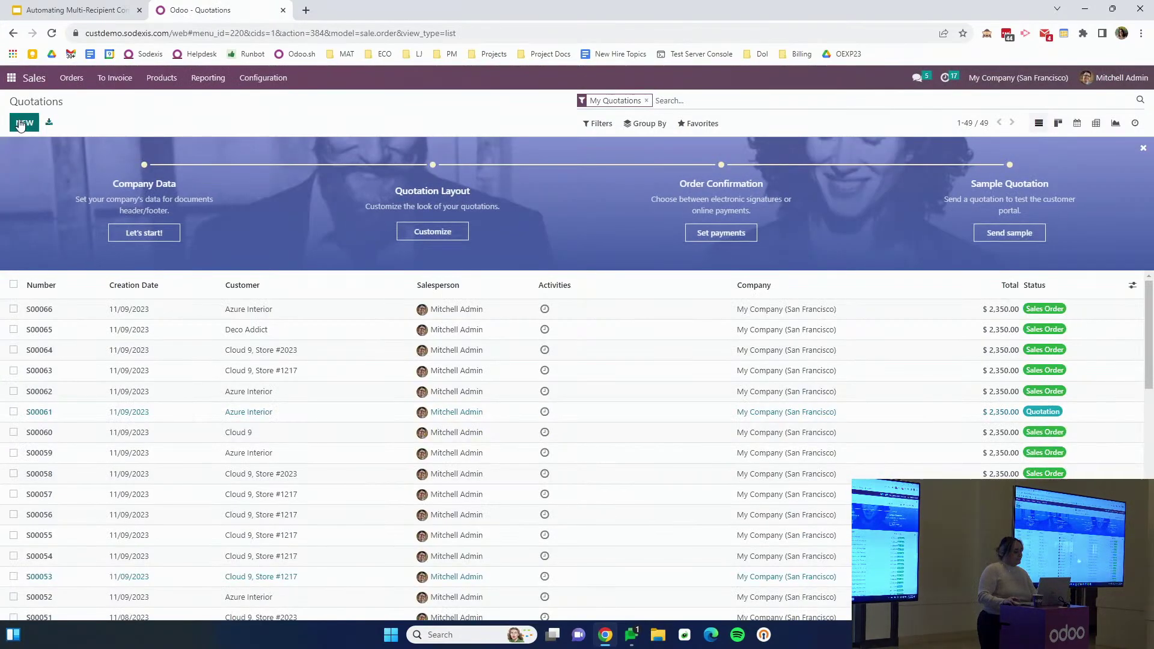
{"action": "type", "text": "store"}
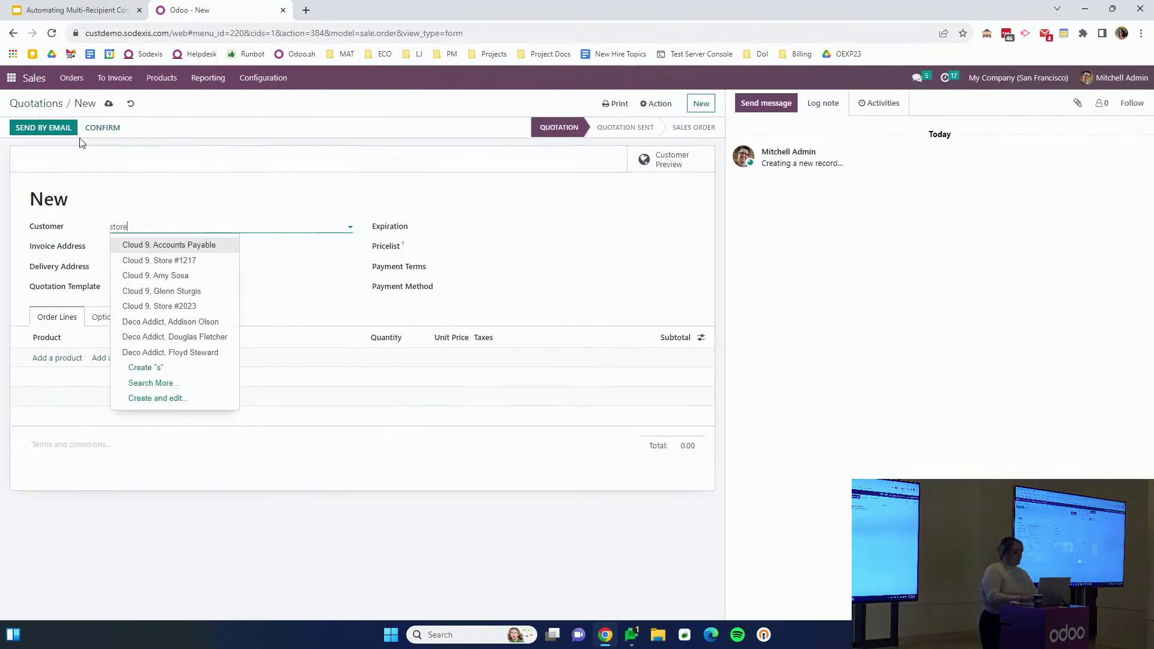
{"action": "left_click", "coordinate": [188, 244]}
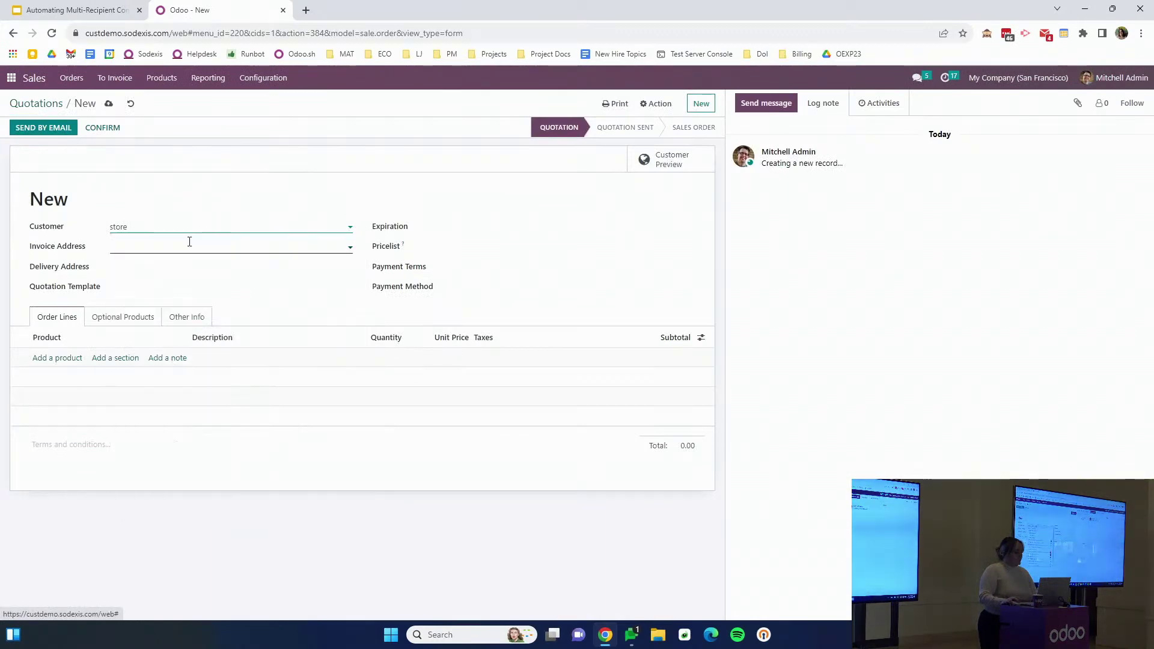
{"action": "left_click", "coordinate": [128, 287]}
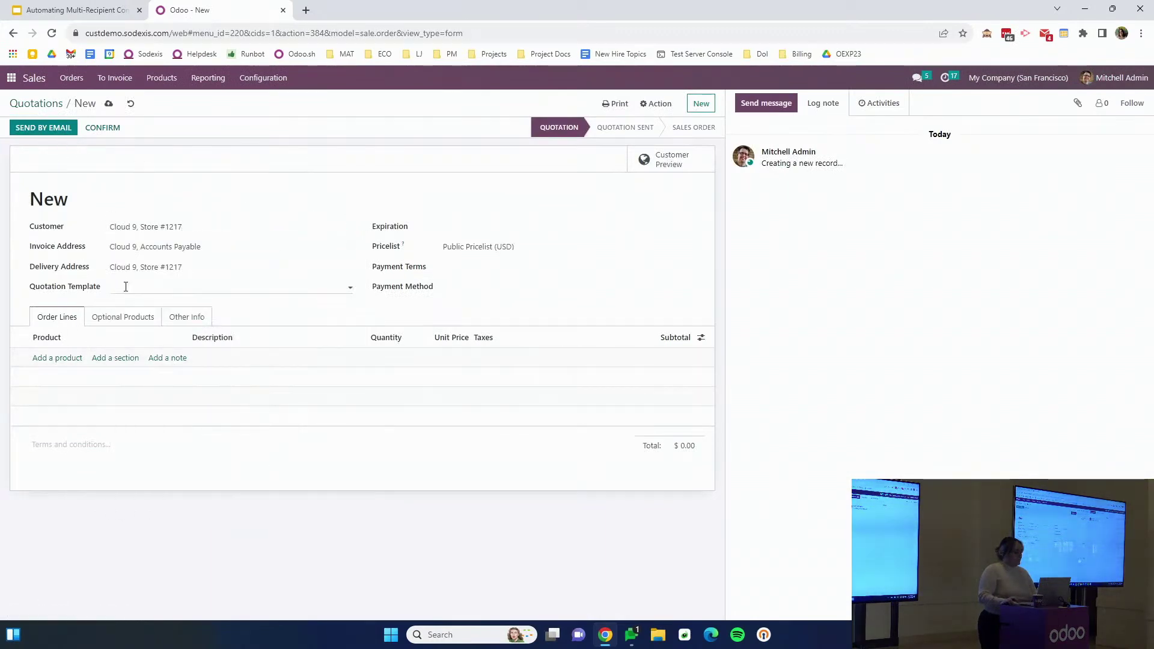
{"action": "left_click", "coordinate": [133, 305]}
Confirm the Store #1217 quotation and check who received the automatic order confirmation email
{"action": "left_click", "coordinate": [87, 127]}
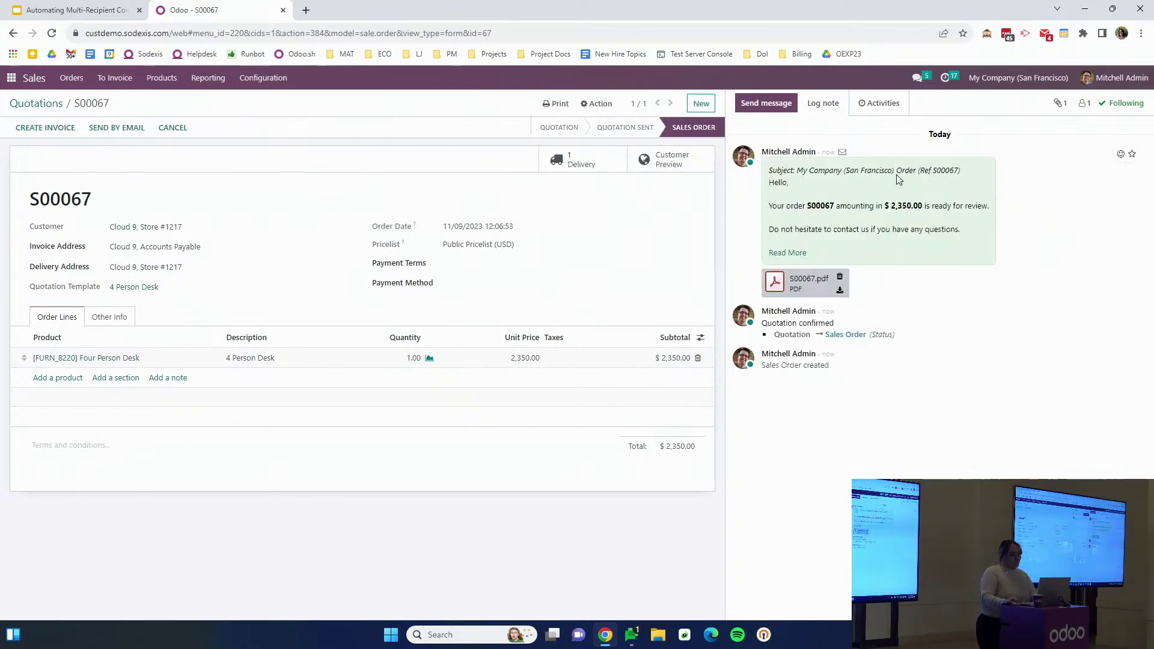
{"action": "left_click", "coordinate": [841, 152]}
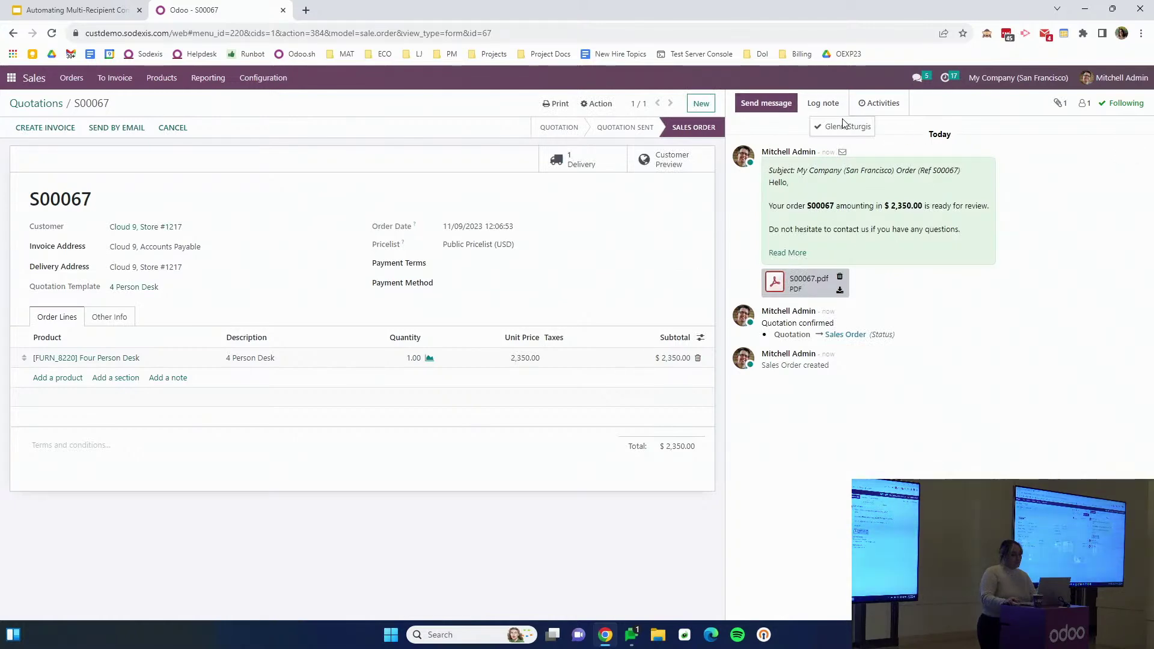
Validate the Store #1217 order's delivery as an immediate transfer of all quantities
{"action": "left_click", "coordinate": [586, 165]}
{"action": "left_click", "coordinate": [32, 129]}
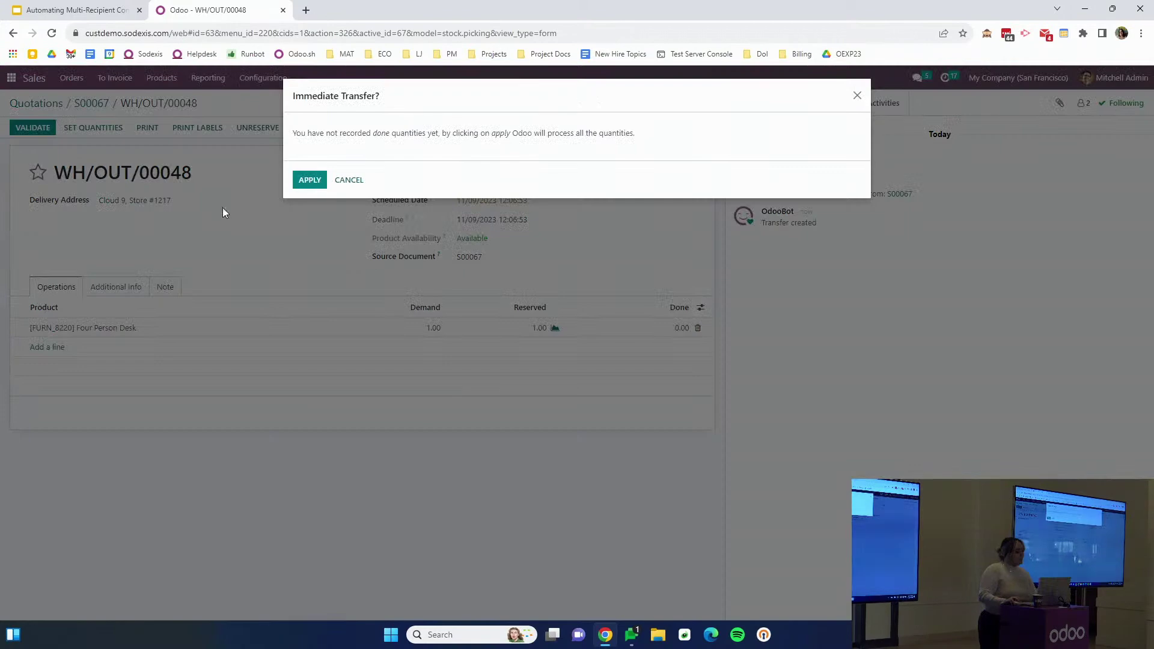
{"action": "left_click", "coordinate": [309, 179]}
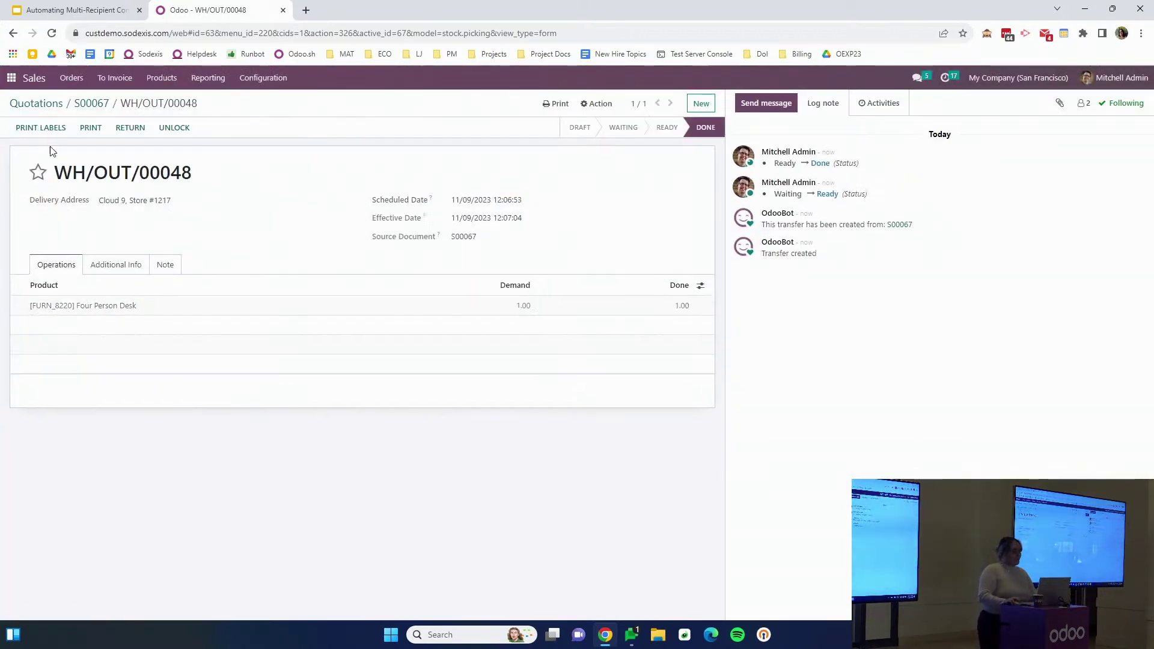
Create a regular invoice from the Store #1217 sales order and confirm it
{"action": "left_click", "coordinate": [92, 103]}
{"action": "left_click", "coordinate": [49, 128]}
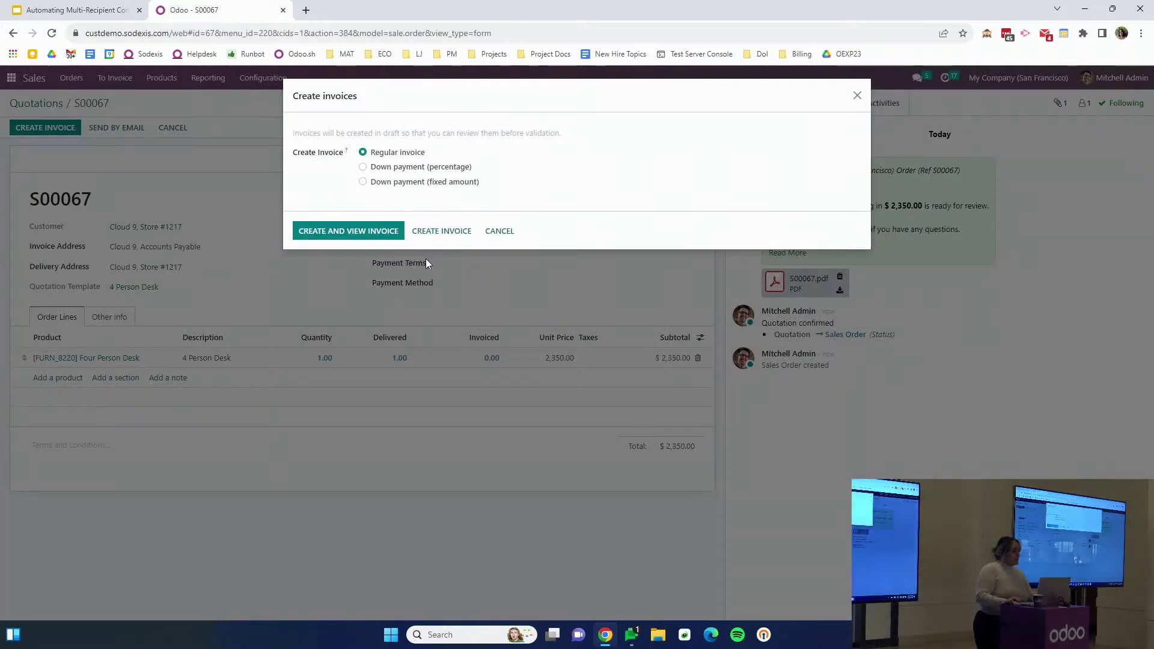
{"action": "left_click", "coordinate": [372, 232]}
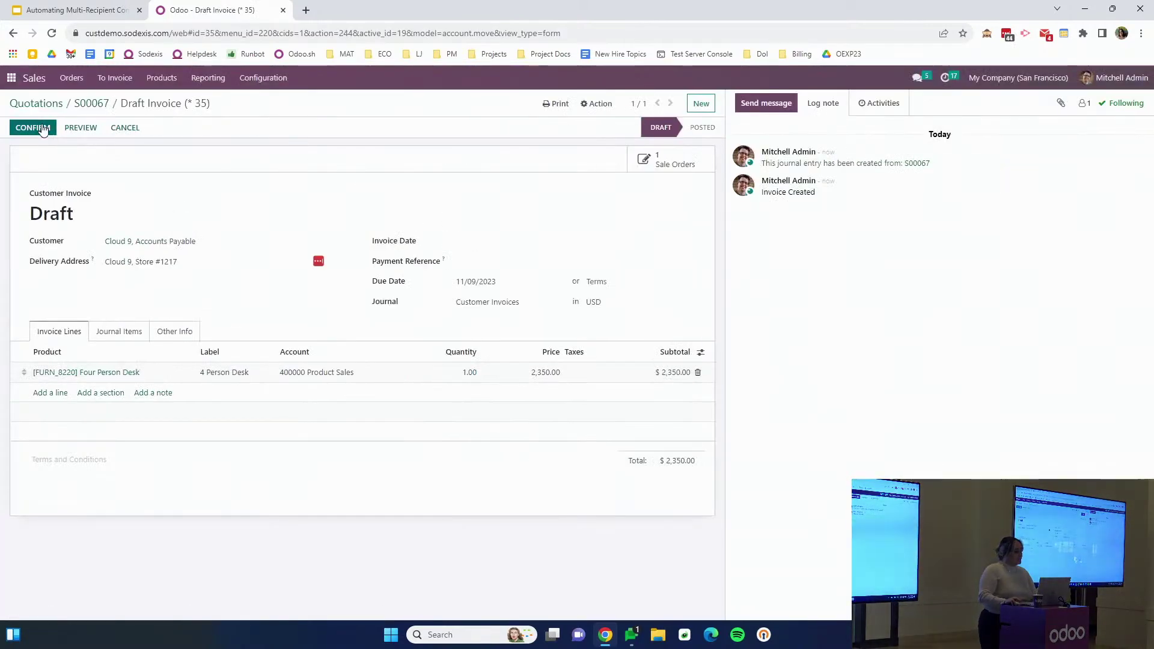
{"action": "left_click", "coordinate": [33, 127]}
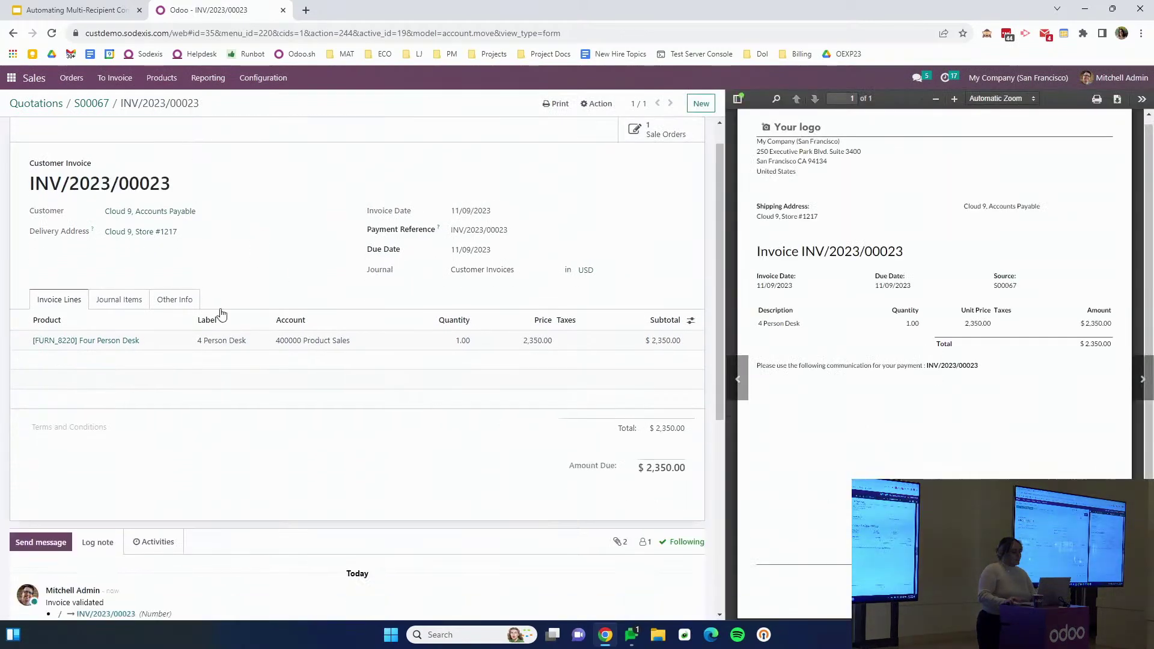
Check who received the automatic email for the Cloud 9 invoice in its message log and return to the sales order
{"action": "scroll", "coordinate": [222, 310], "scroll_direction": "down", "scroll_amount": 6}
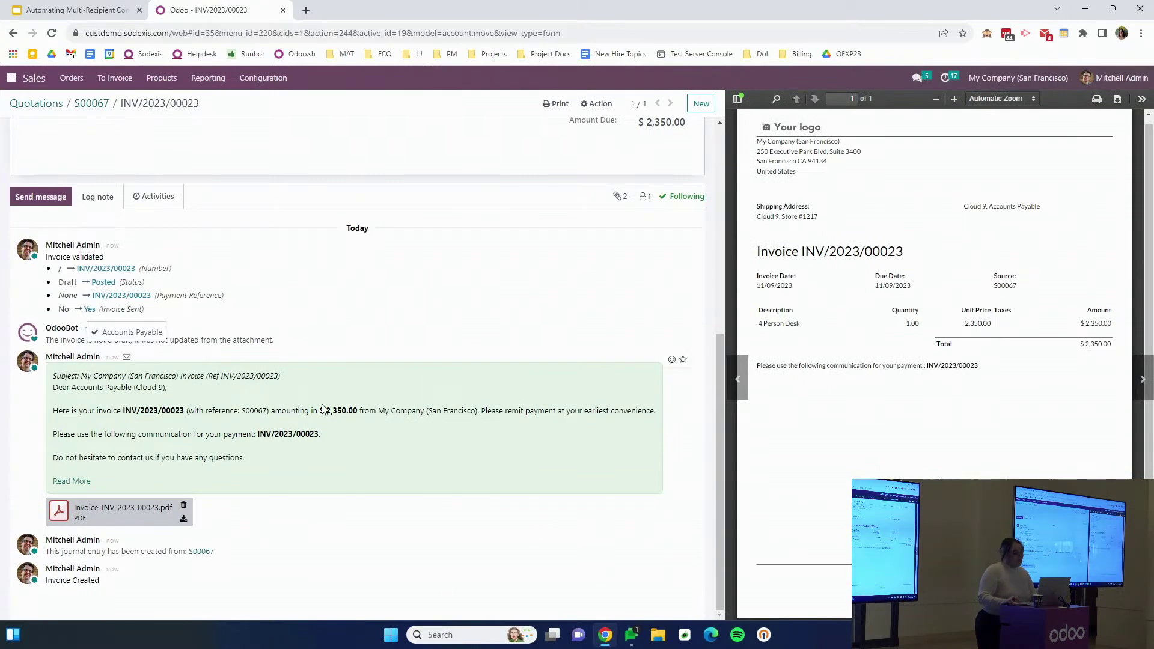
{"action": "scroll", "coordinate": [72, 180], "scroll_direction": "up", "scroll_amount": 6}
{"action": "left_click", "coordinate": [93, 104]}
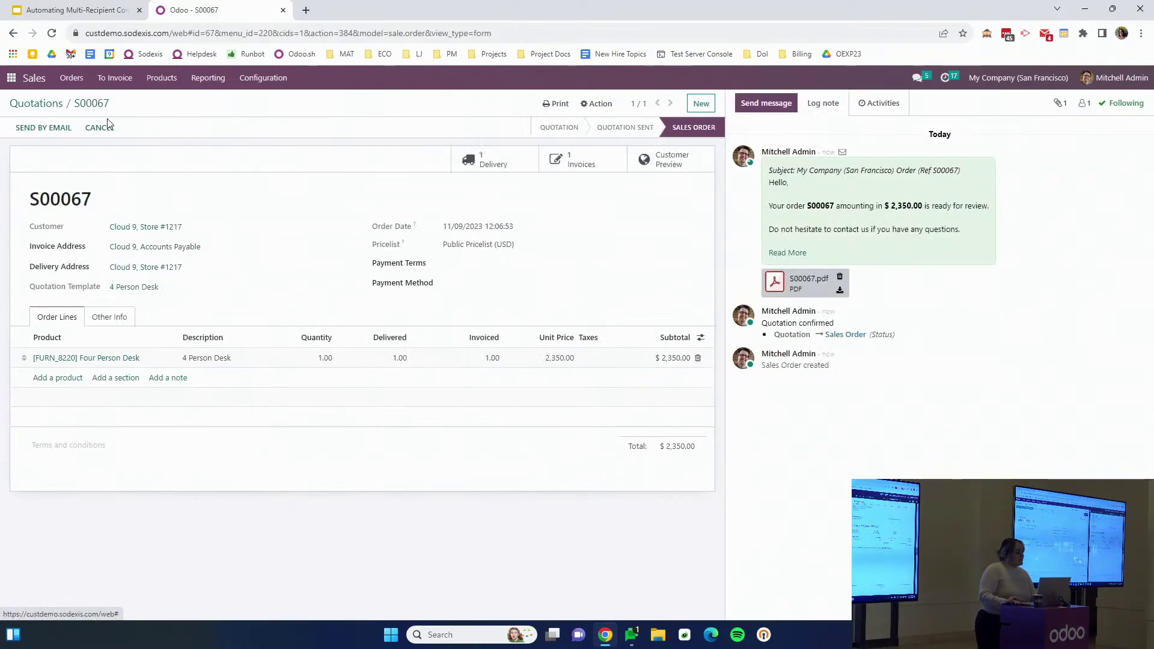
Find the parent company Cloud 9 in the contacts and view its combined document preferences
{"action": "left_click", "coordinate": [55, 101]}
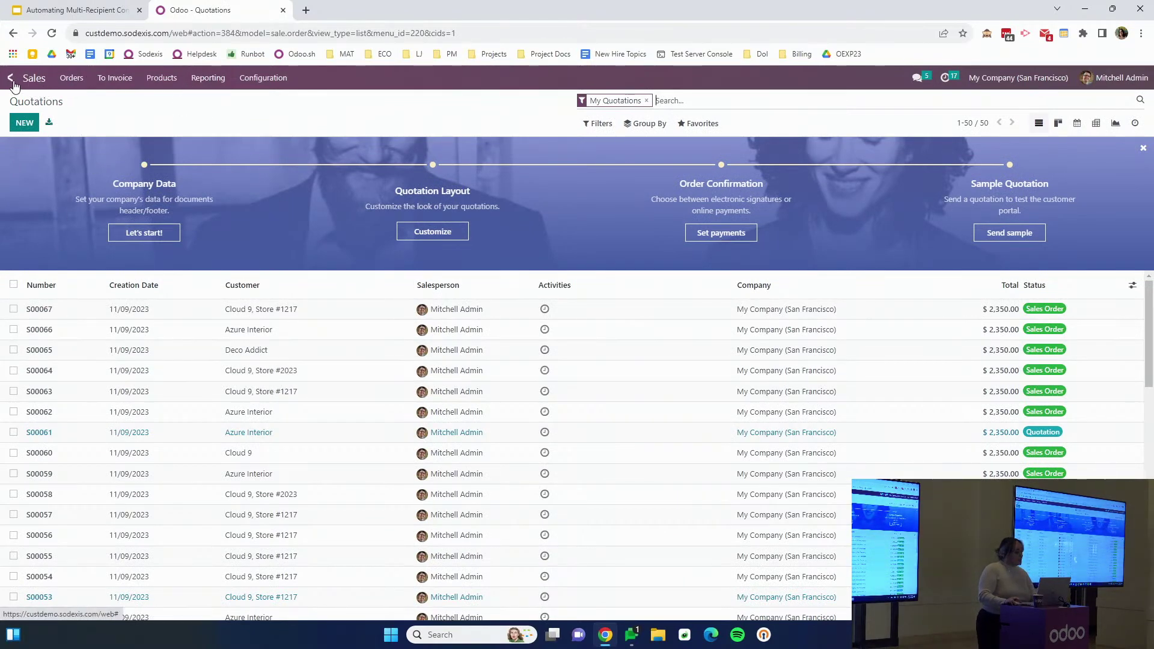
{"action": "left_click", "coordinate": [11, 78]}
{"action": "left_click", "coordinate": [524, 150]}
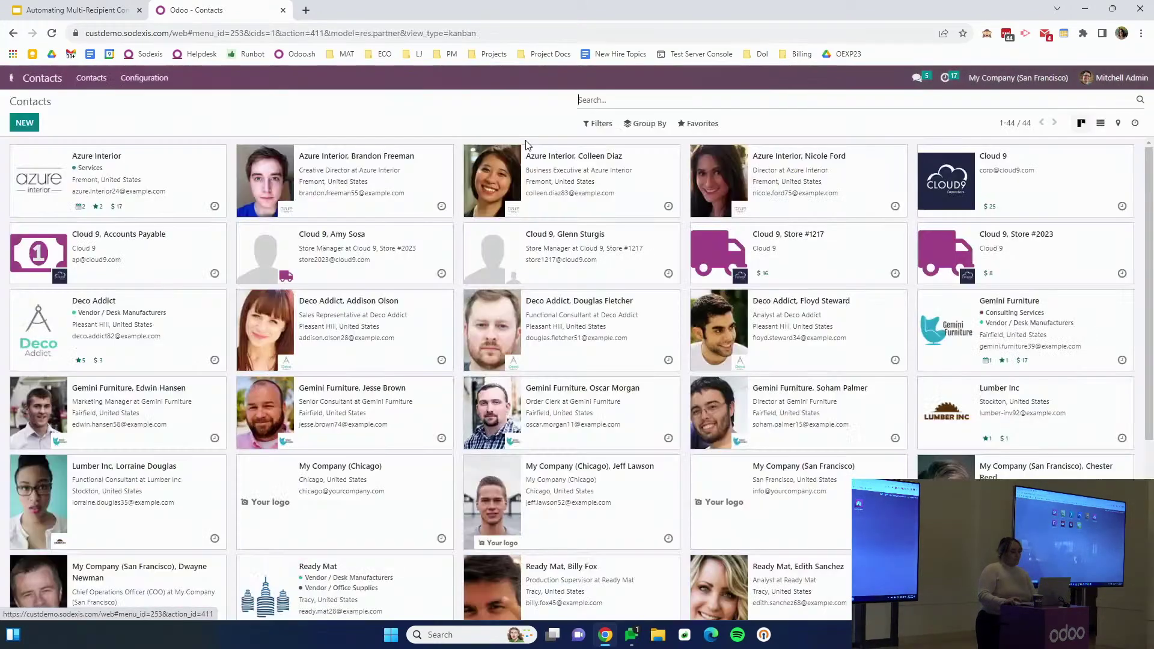
{"action": "type", "text": "cloud"}
{"action": "key", "text": "Return"}
{"action": "left_click", "coordinate": [121, 188]}
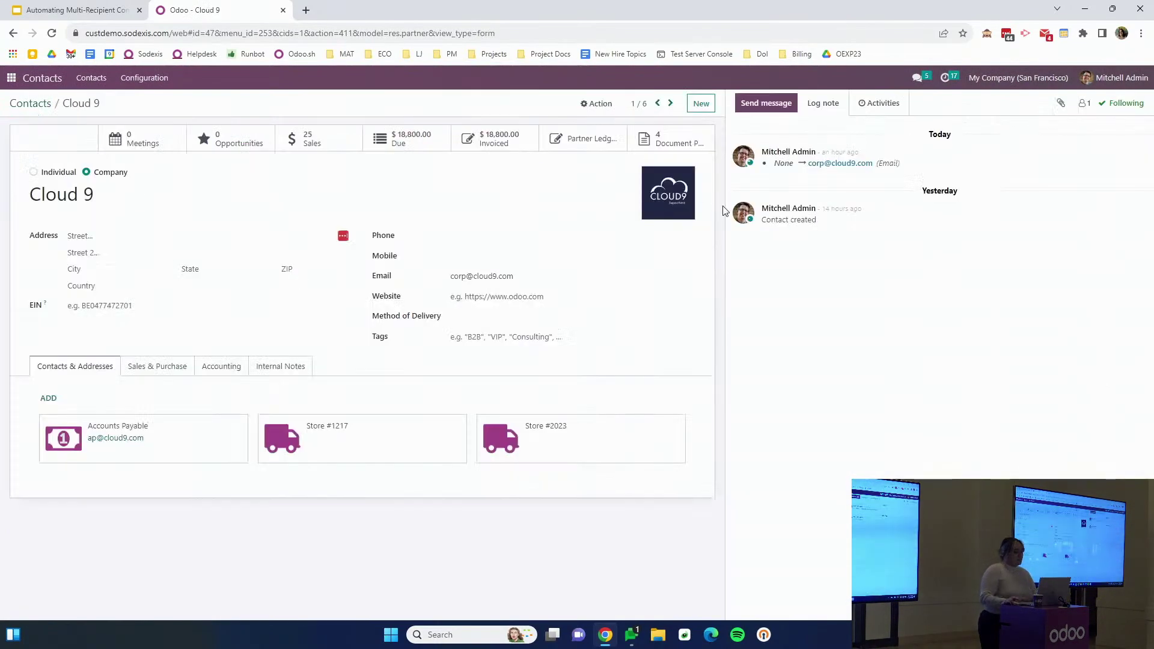
{"action": "left_click", "coordinate": [681, 146]}
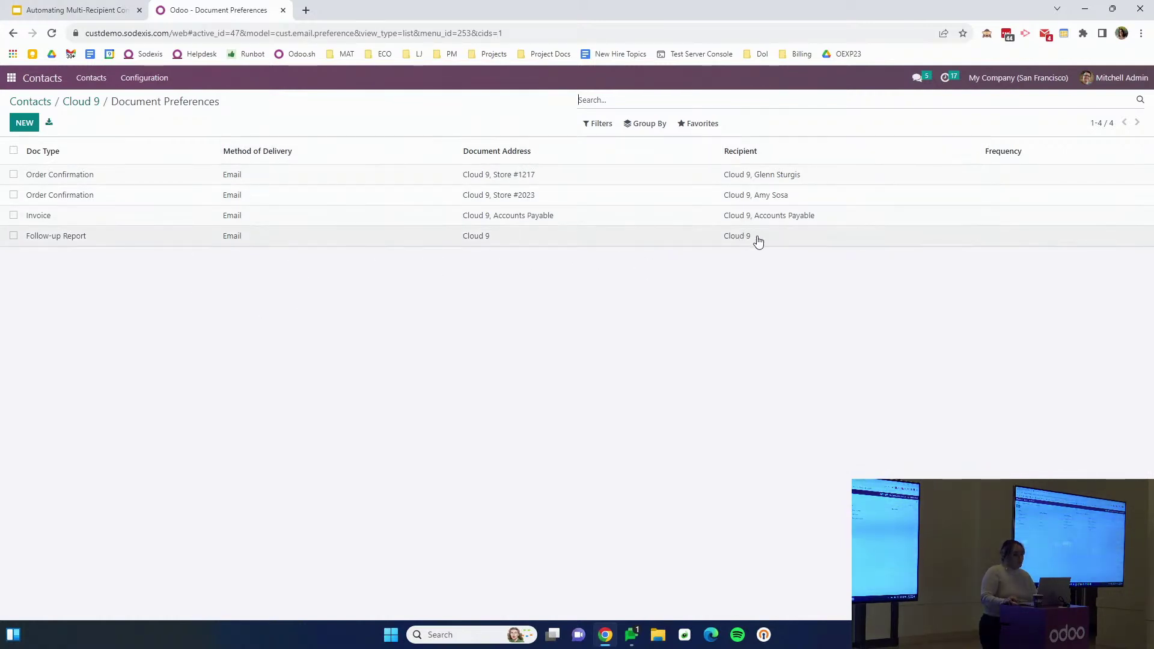
Look at the available frequency options for Cloud 9's Follow-up Report preference without choosing one
{"action": "left_click", "coordinate": [1002, 240]}
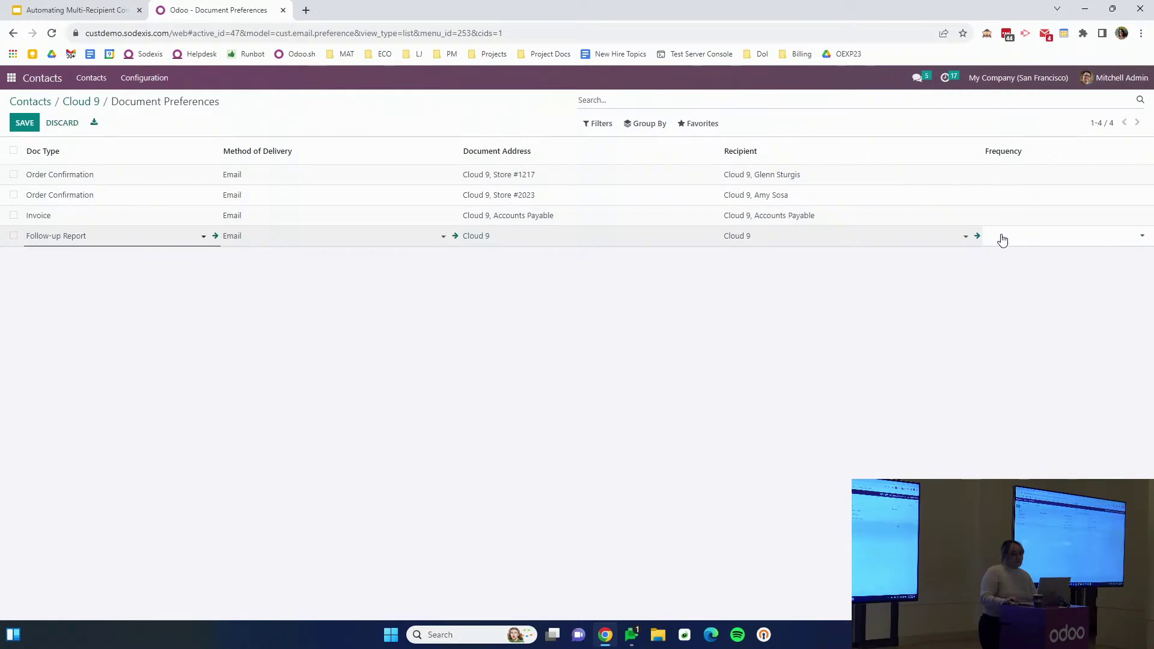
{"action": "left_click", "coordinate": [1003, 240]}
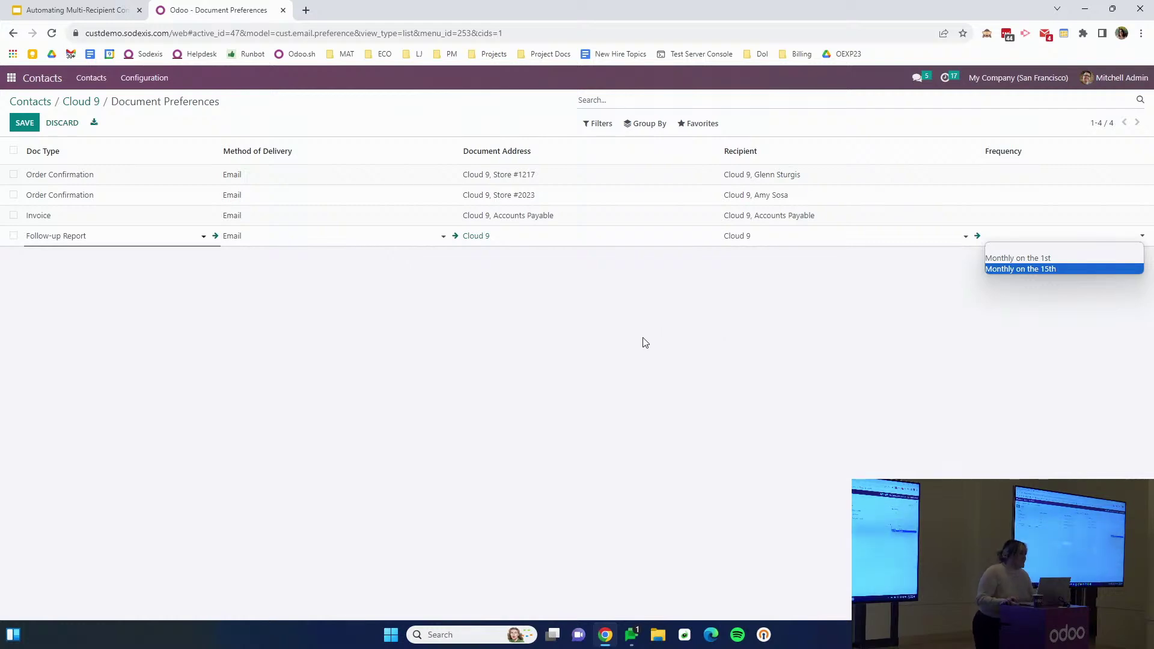
{"action": "left_click", "coordinate": [523, 360]}
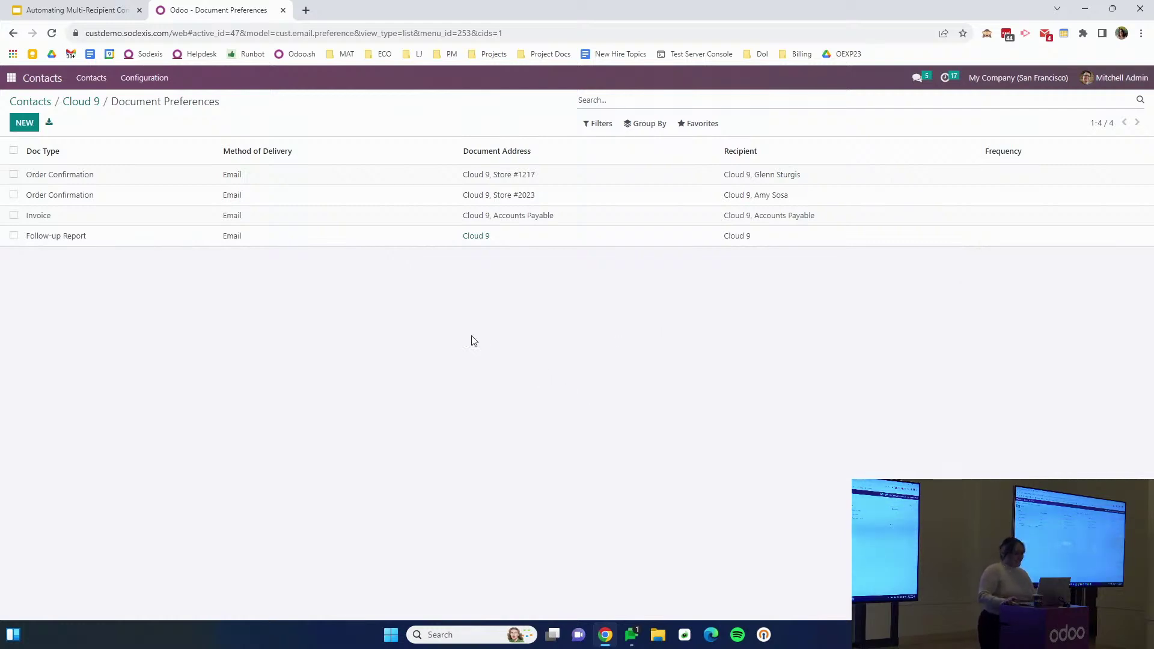
Turn on developer mode to show the email template assigned to each of Cloud 9's document preferences
{"action": "left_click", "coordinate": [303, 128]}
{"action": "left_click", "coordinate": [988, 31]}
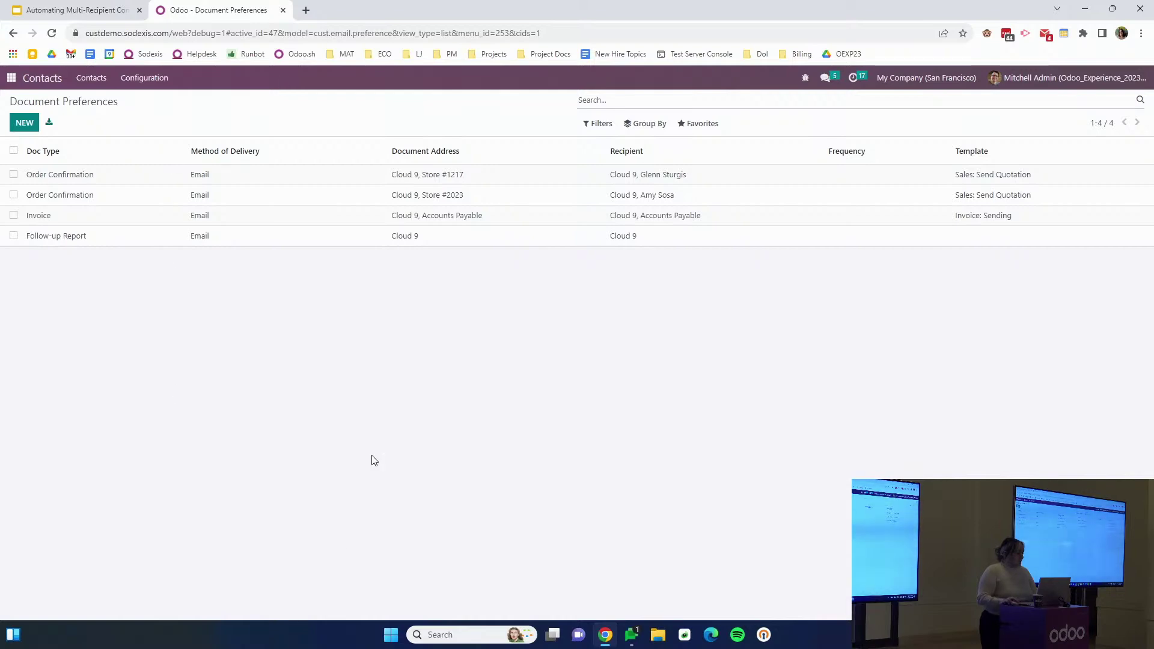
Switch to the Google Slides presentation and start the slideshow from the Conclusions slide
{"action": "left_click", "coordinate": [88, 11]}
{"action": "scroll", "coordinate": [66, 421], "scroll_direction": "down", "scroll_amount": 2}
{"action": "left_click", "coordinate": [59, 475]}
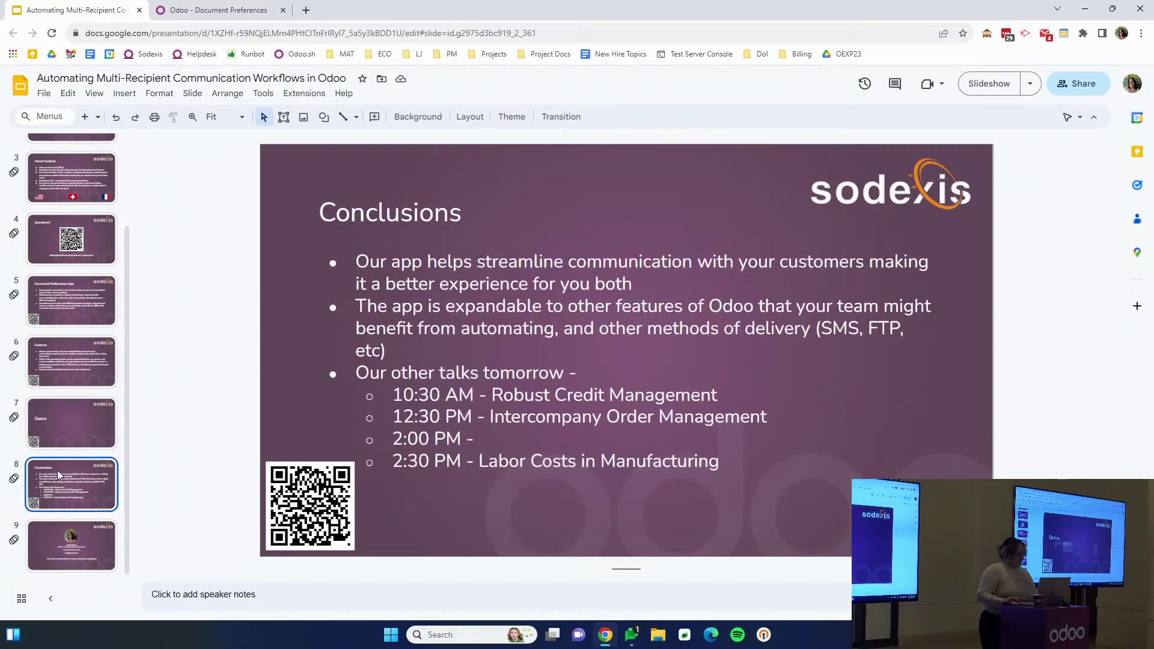
{"action": "left_click", "coordinate": [989, 84]}
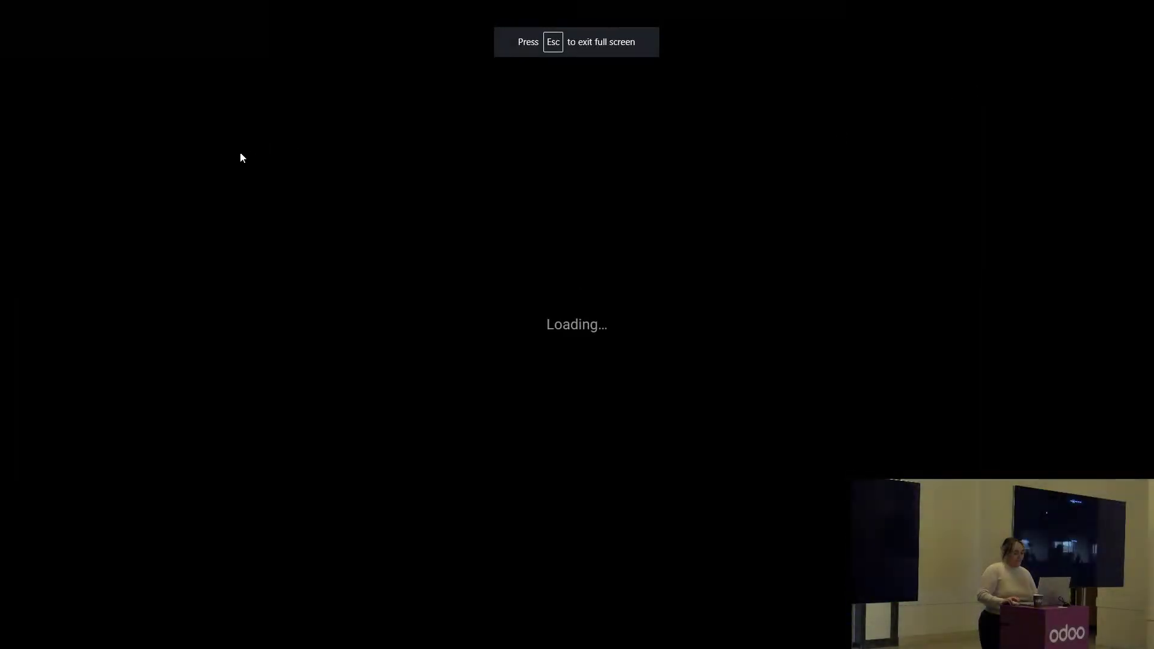